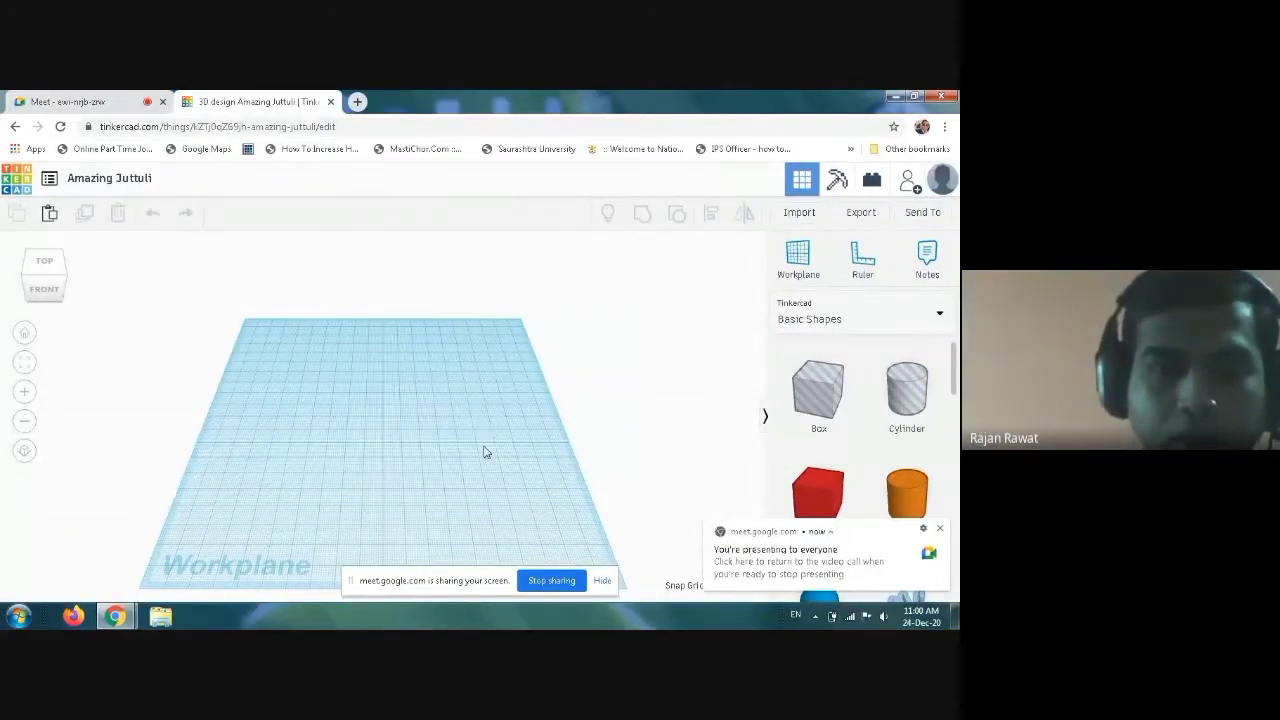
Add a solid orange cylinder to the workplane
right_click_drag(483, 438, 483, 483)
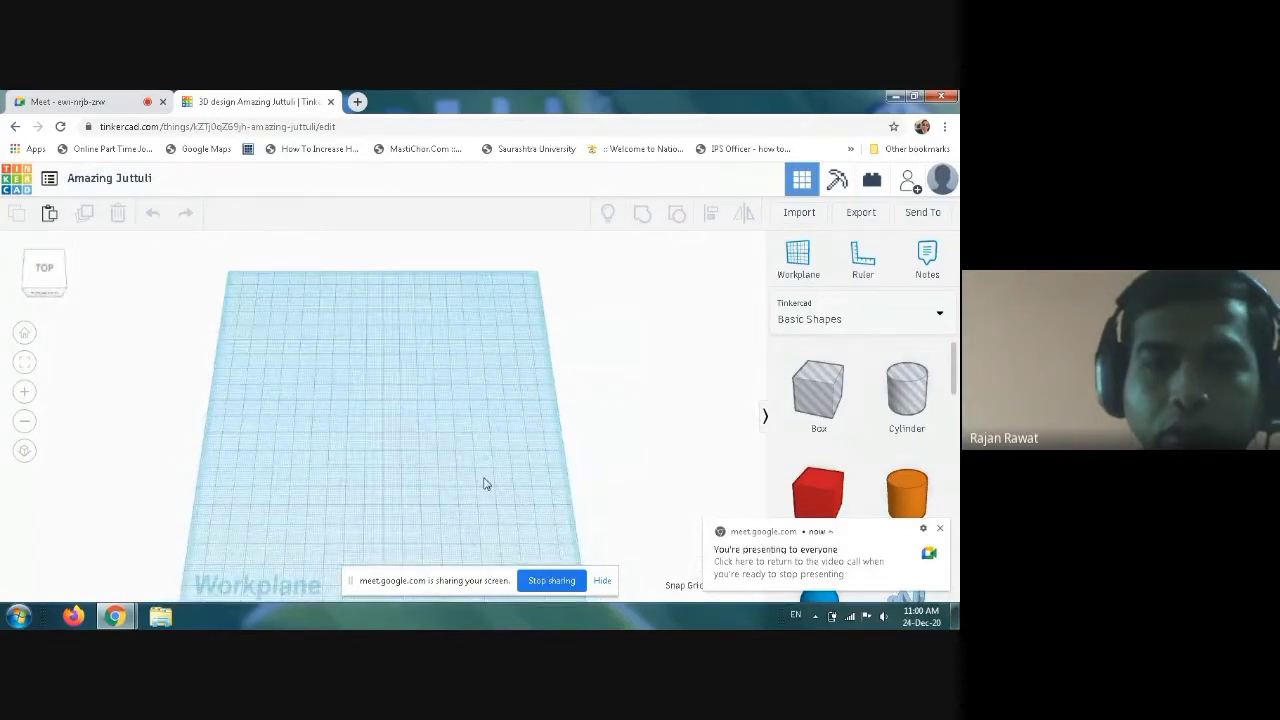
left_click(941, 530)
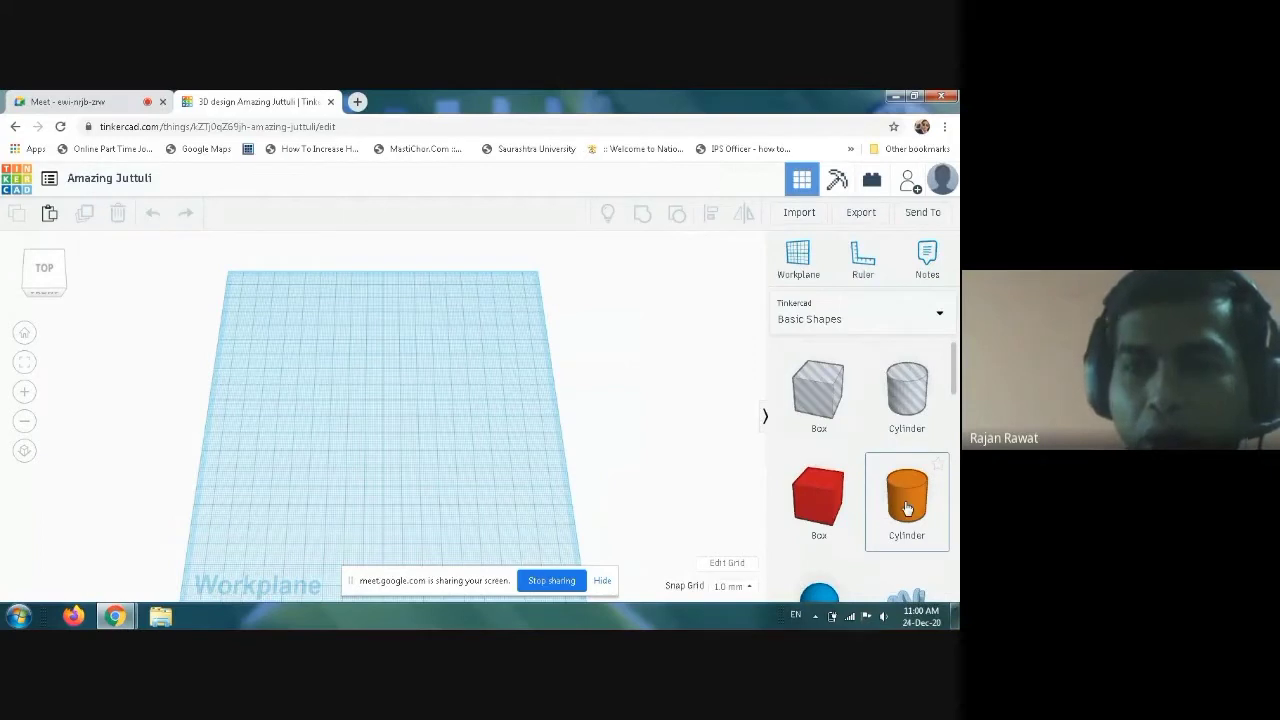
left_click_drag(907, 509, 335, 393)
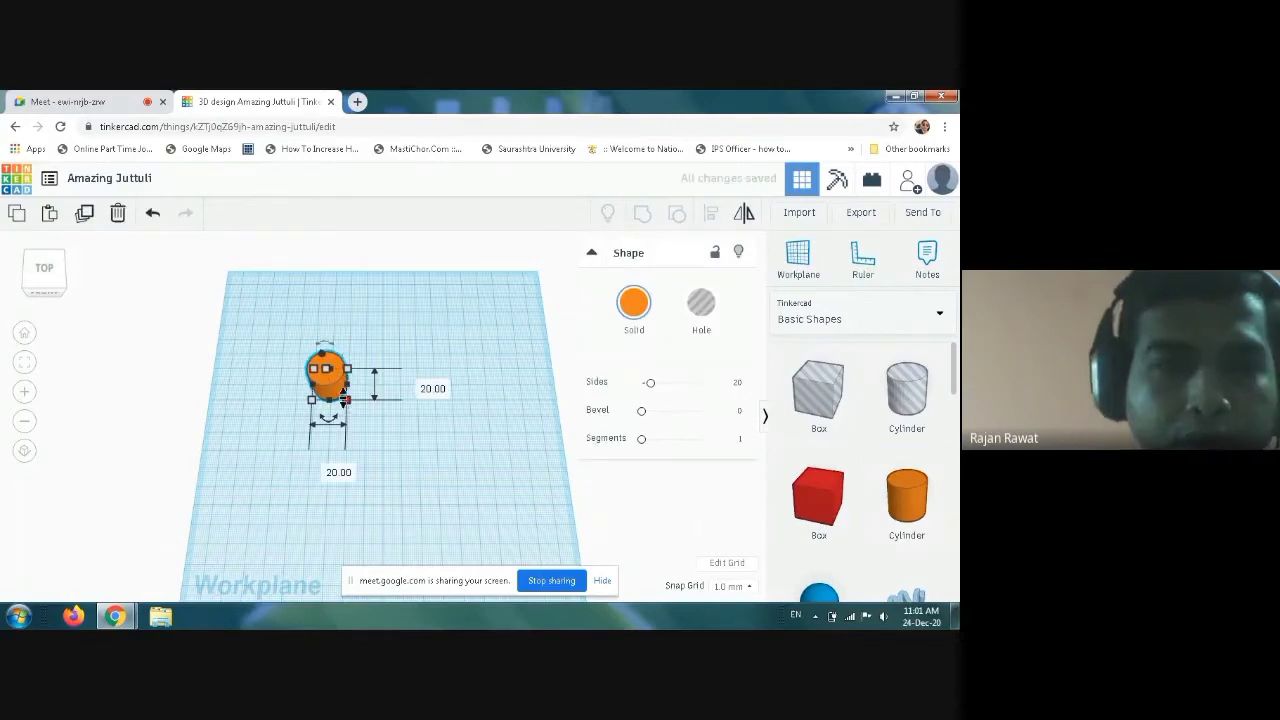
scroll(342, 398, "up", 2)
scroll(342, 398, "up", 2)
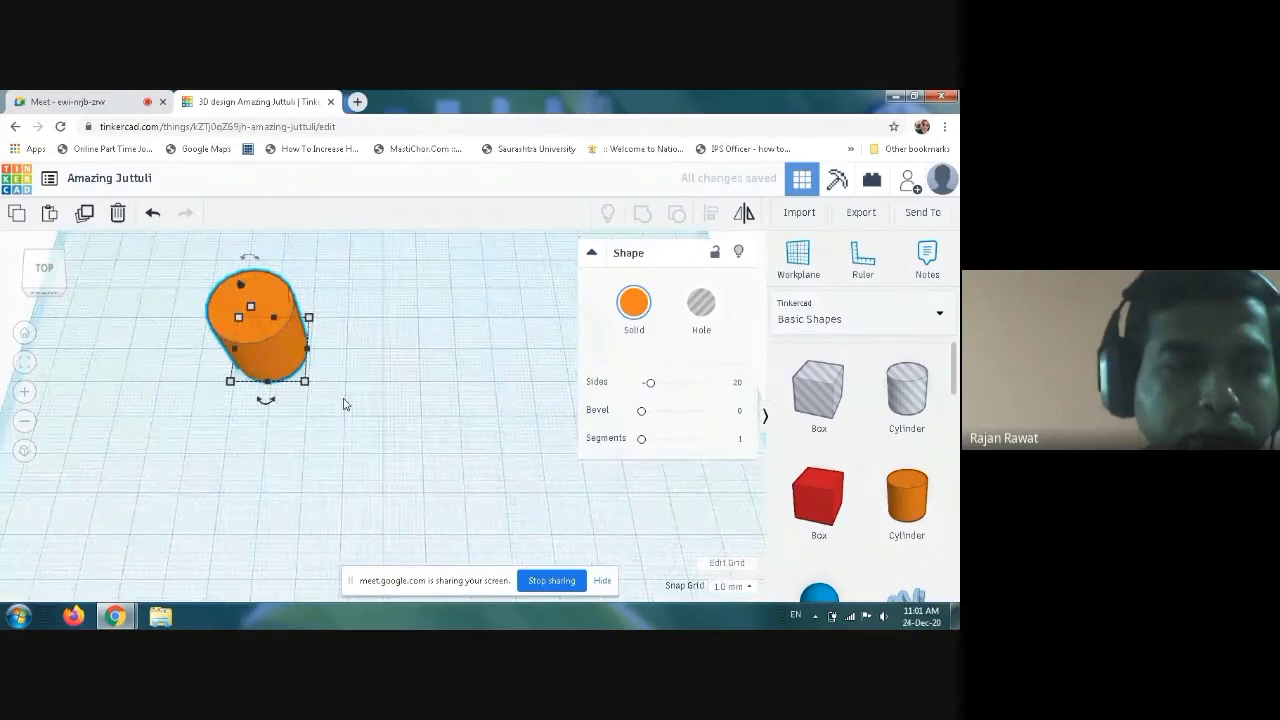
Adjust the cylinder's footprint slightly and lower its height to turn it into a thin flat disc
mouse_move(282, 409)
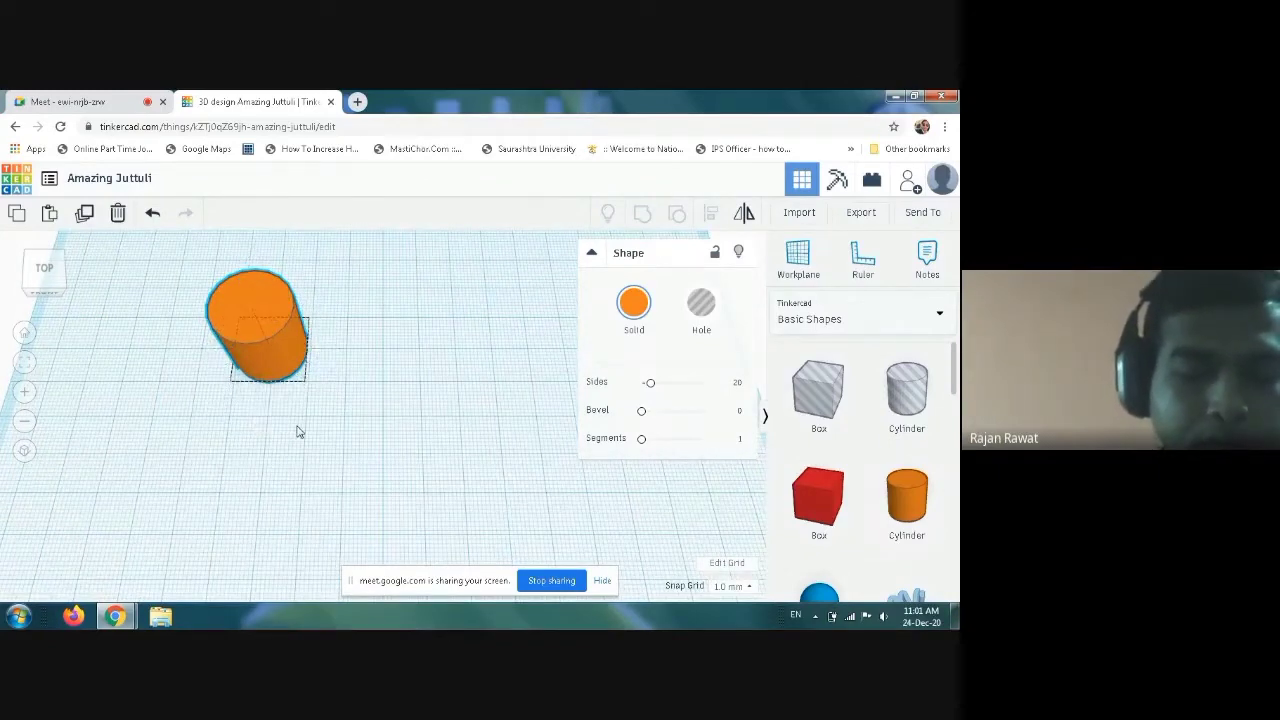
right_click_drag(296, 432, 289, 481)
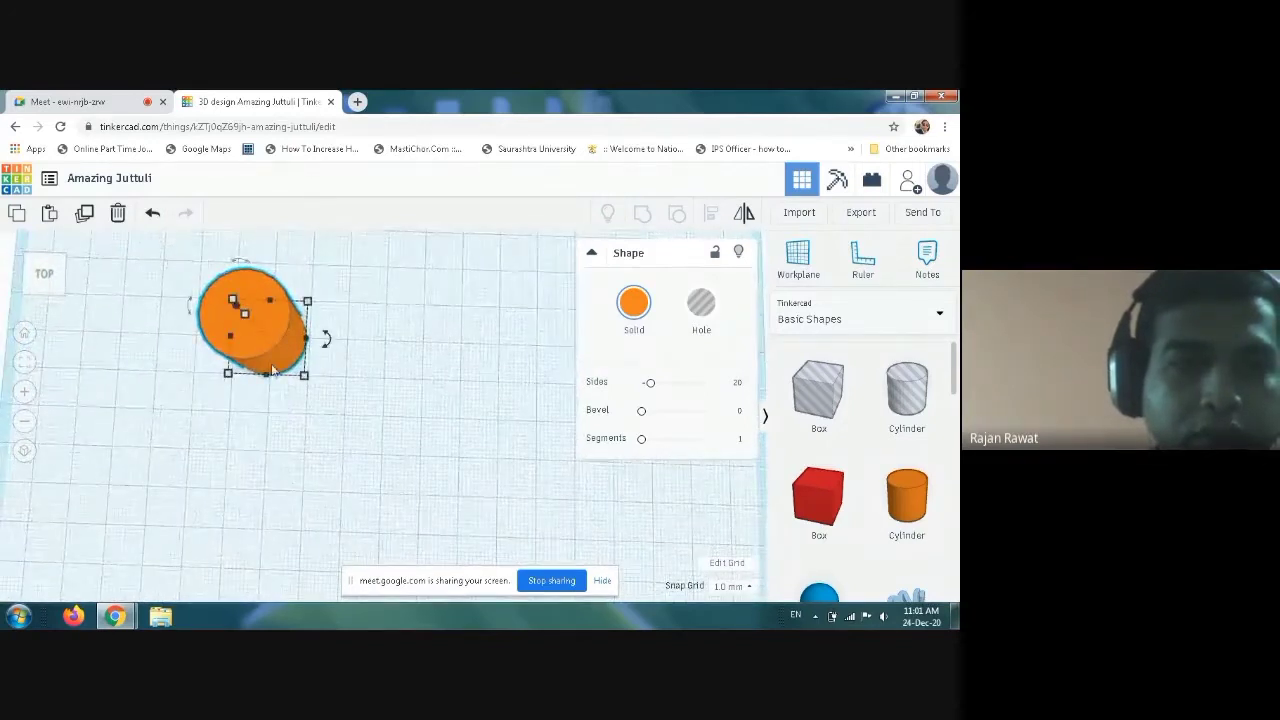
mouse_move(236, 302)
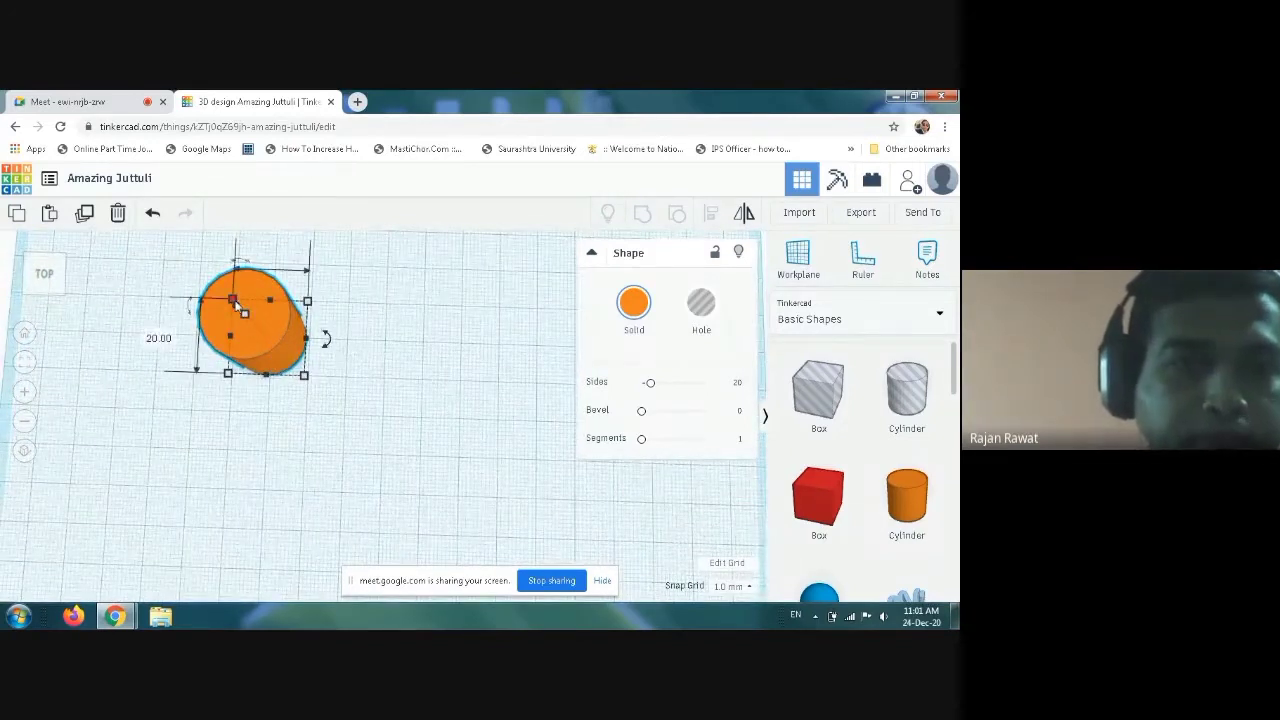
mouse_move(237, 304)
left_mouse_down()
mouse_move(240, 316)
mouse_move(235, 307)
left_mouse_up()
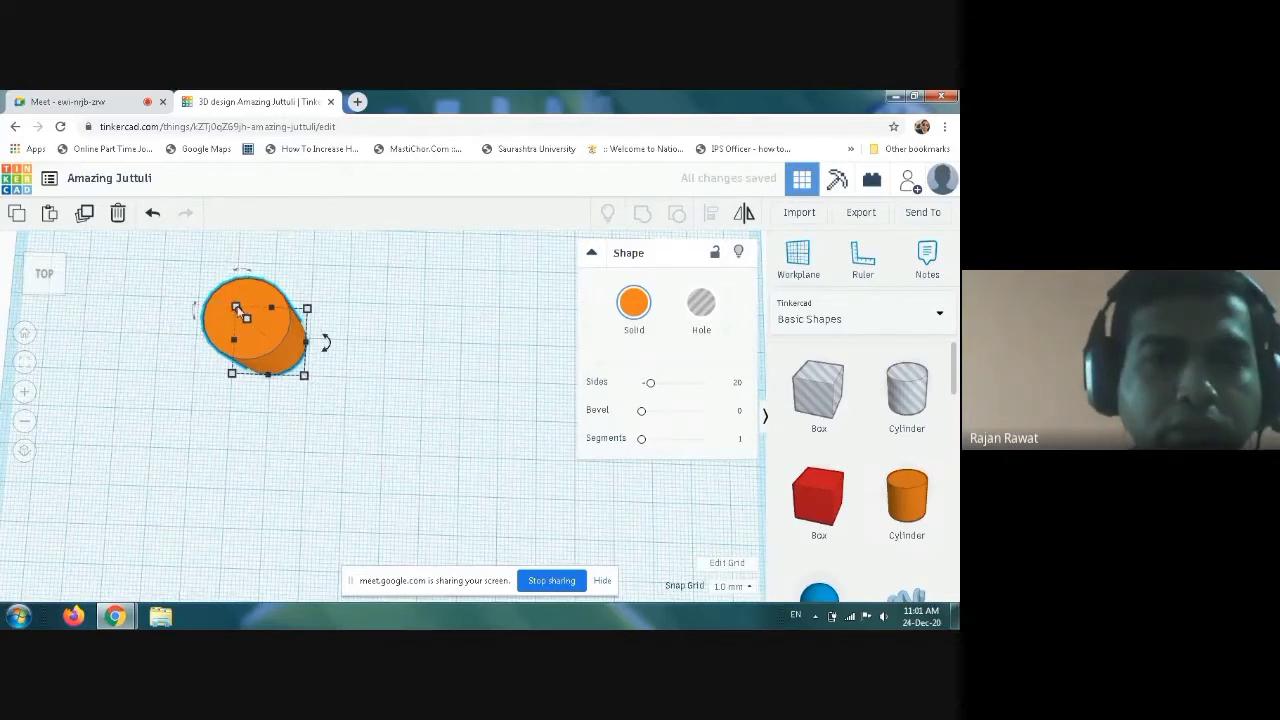
left_click_drag(235, 307, 246, 318)
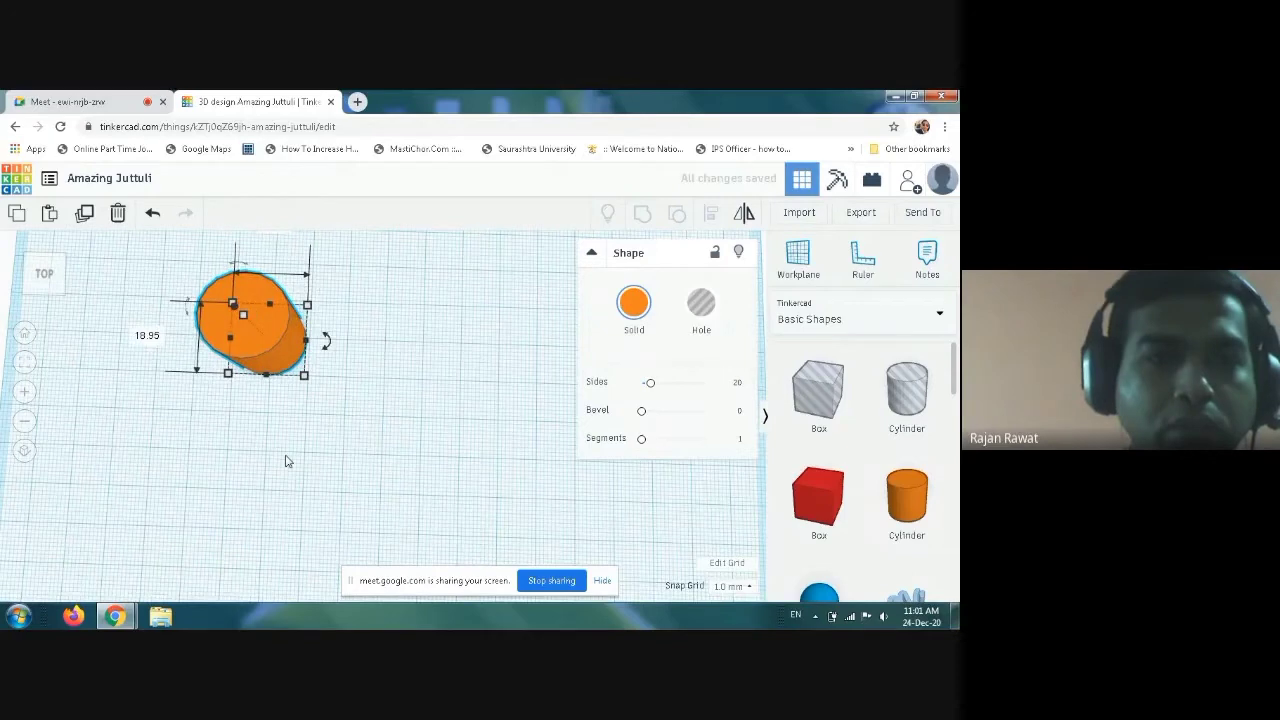
right_click_drag(286, 457, 383, 428)
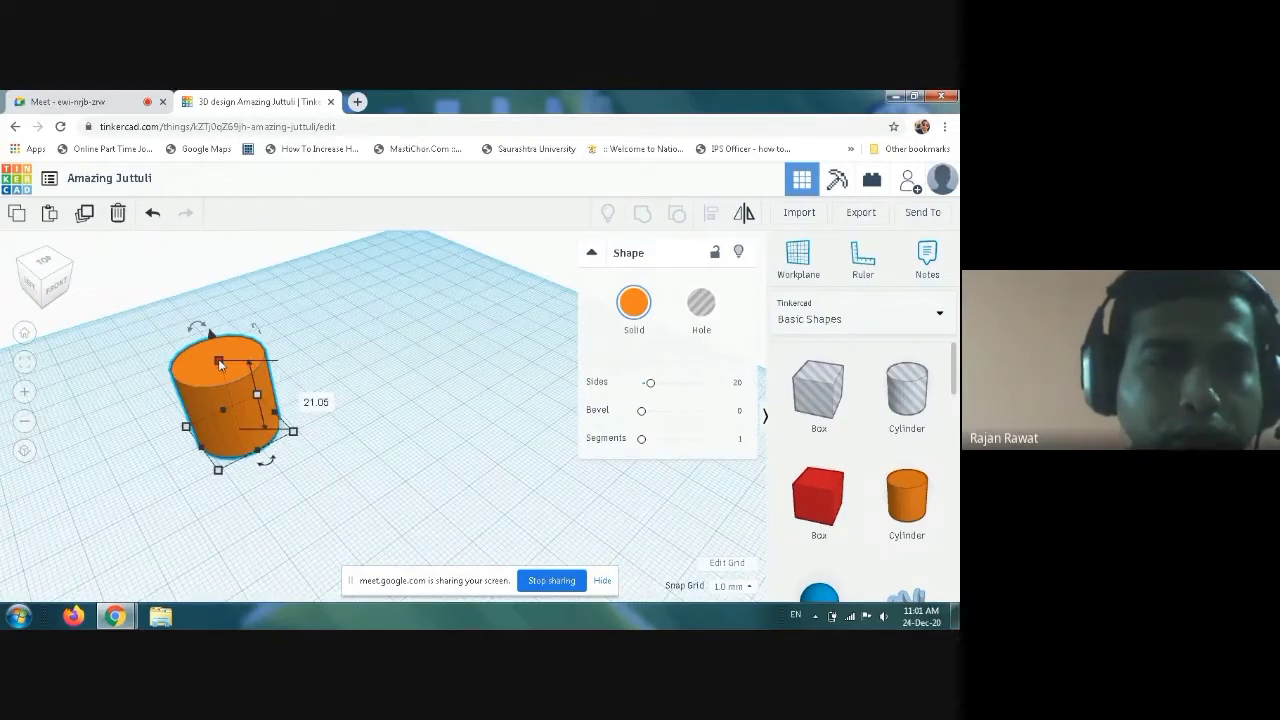
left_click_drag(220, 364, 221, 366)
mouse_move(218, 359)
right_mouse_down()
mouse_move(223, 371)
mouse_move(224, 355)
right_mouse_up()
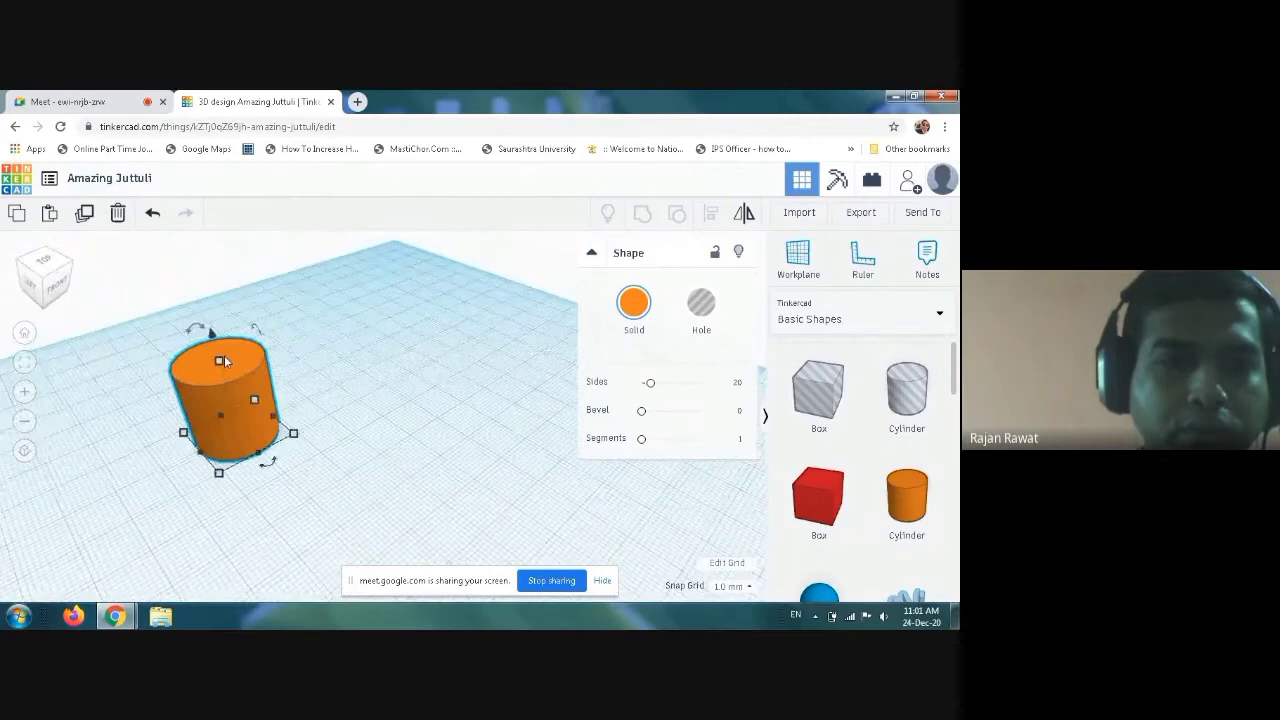
left_click_drag(221, 362, 240, 425)
right_click_drag(366, 503, 238, 545)
Enlarge the flat disc's footprint slightly from one corner
left_click(280, 342)
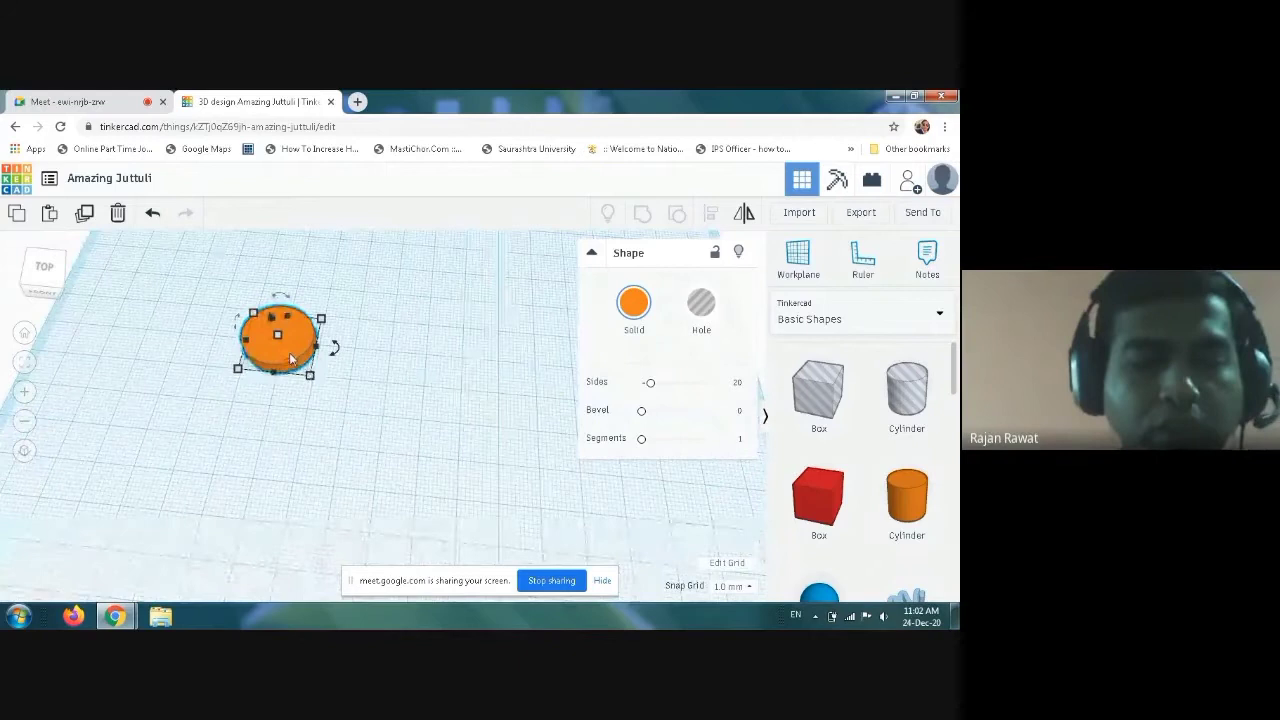
mouse_move(310, 376)
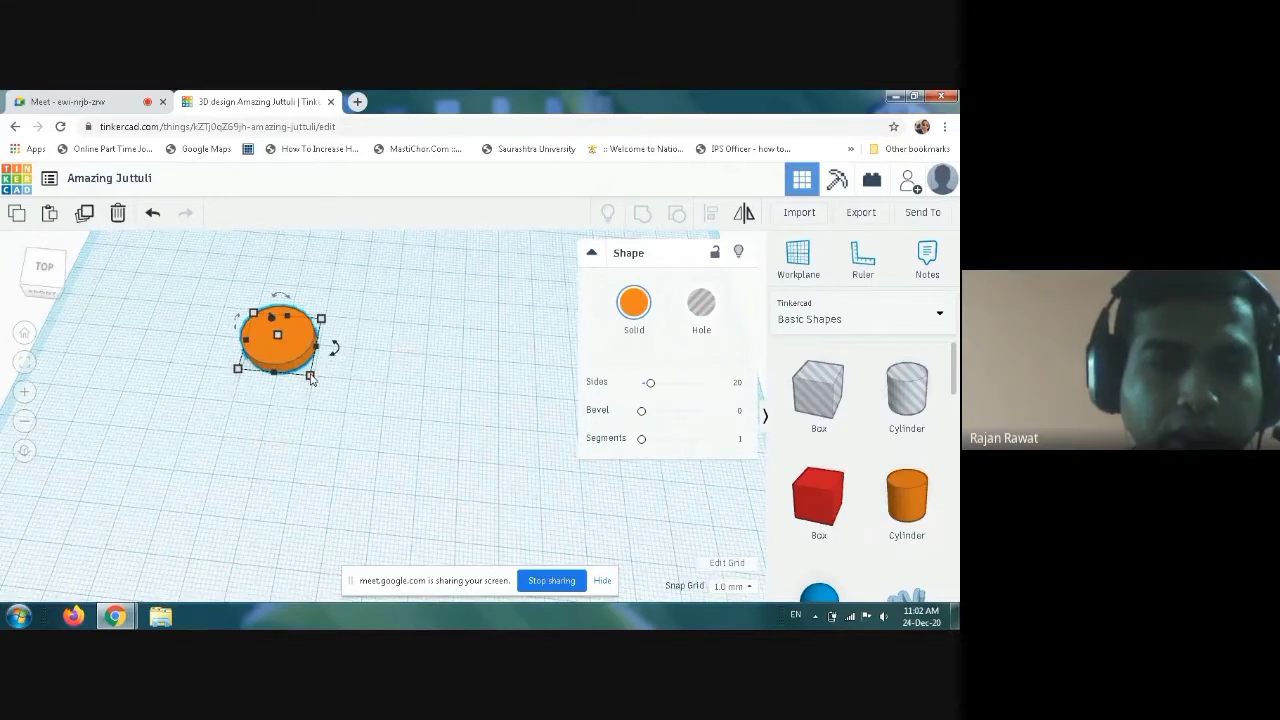
left_click_drag(310, 376, 321, 393)
left_click(346, 409)
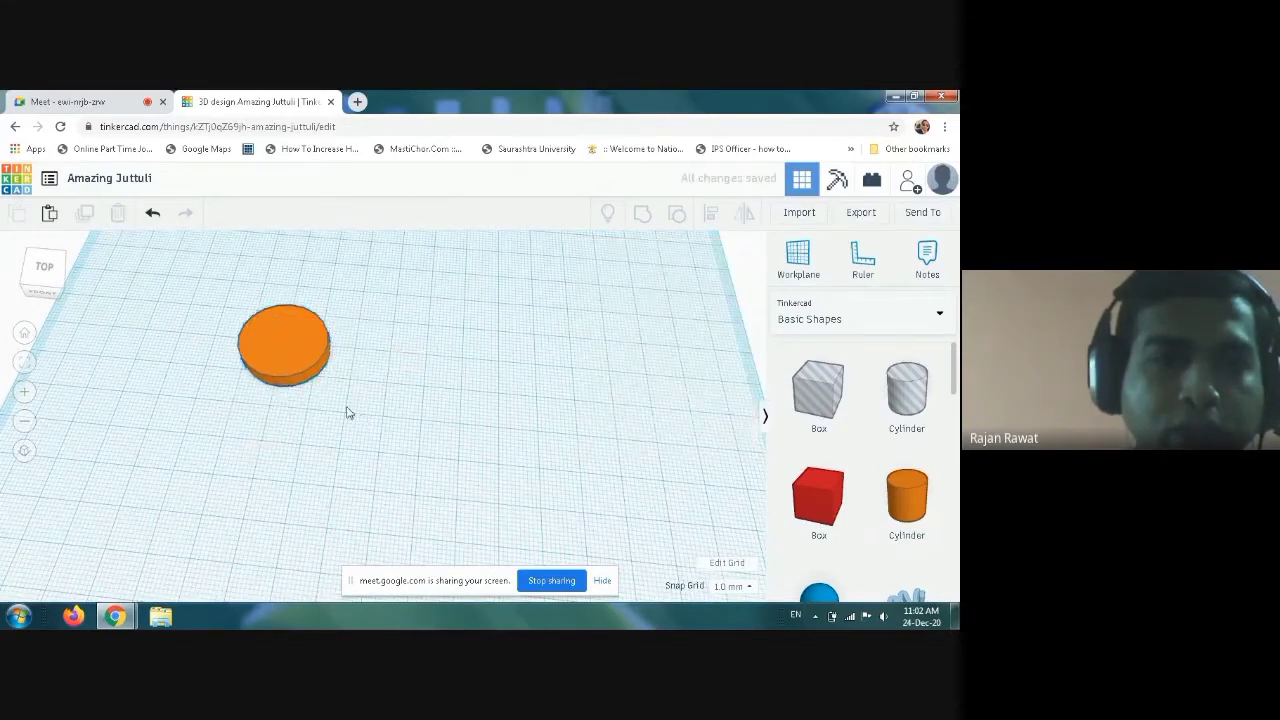
Make two copies of the disc, the first offset about 23 mm, and move the original to overlap both in a three-disc cluster
left_click(299, 366)
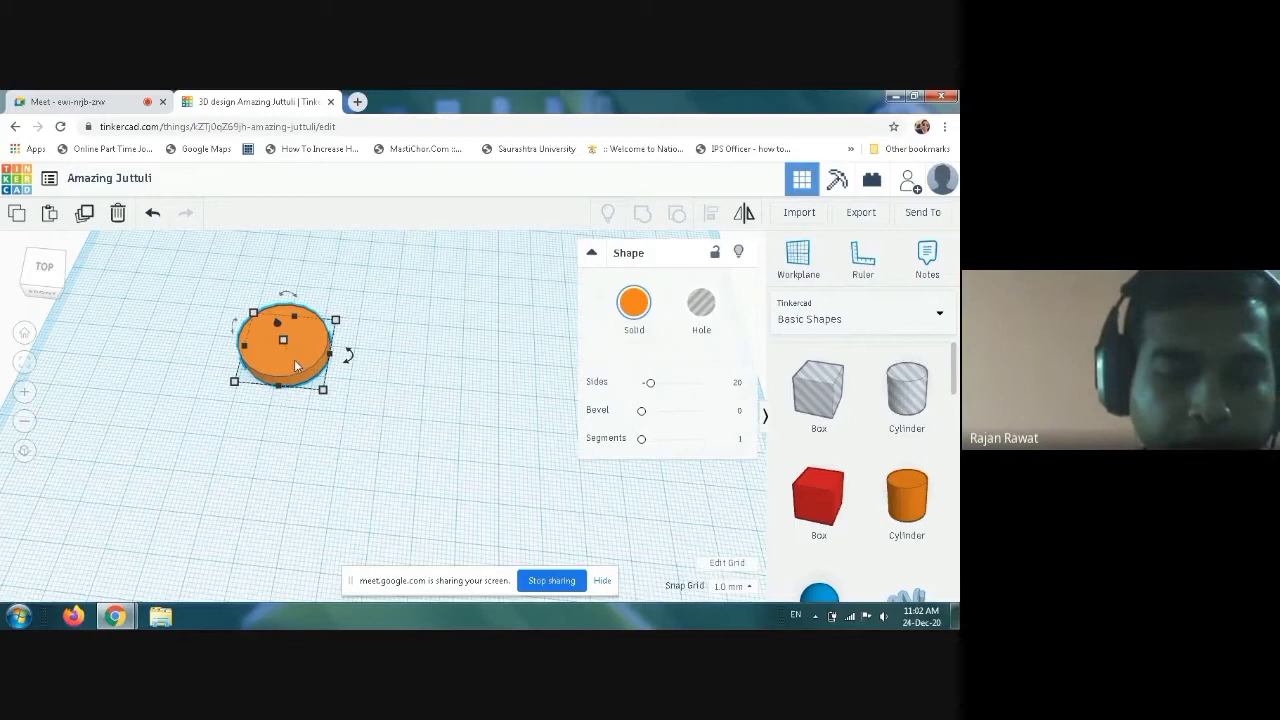
left_click_drag(296, 366, 274, 440, "alt")
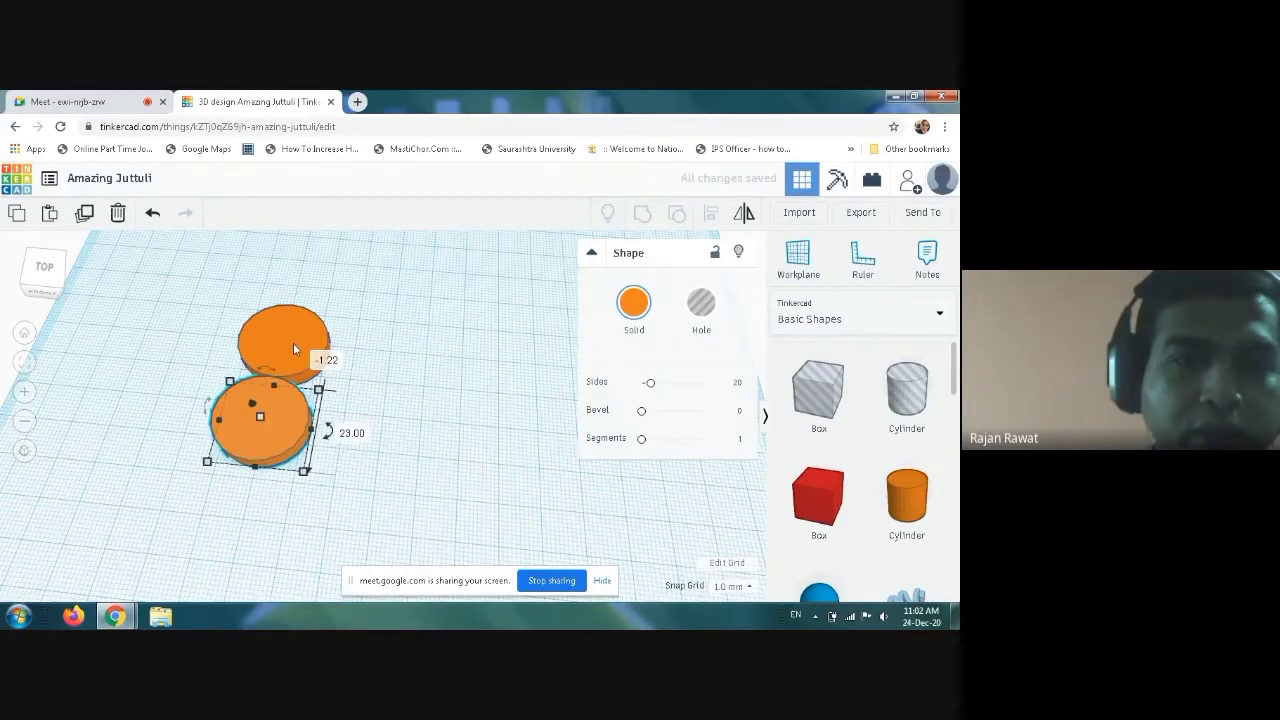
left_click_drag(293, 343, 362, 395, "alt")
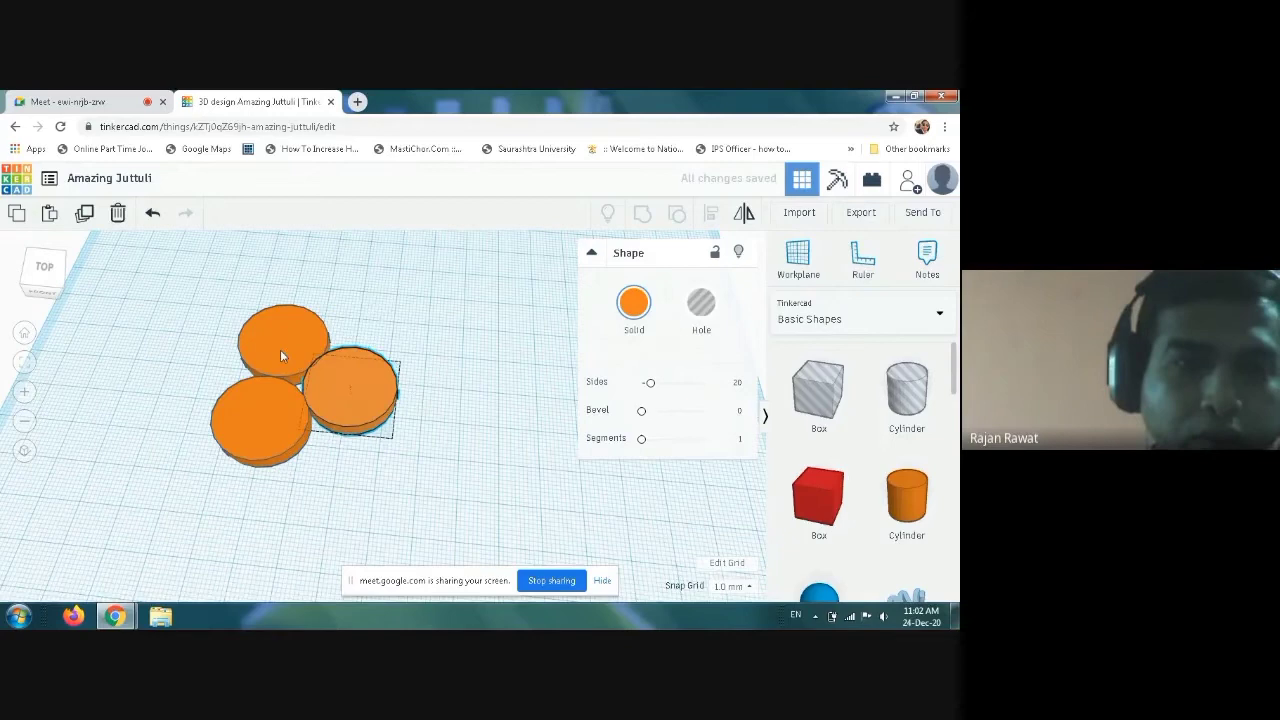
left_click_drag(281, 356, 288, 363)
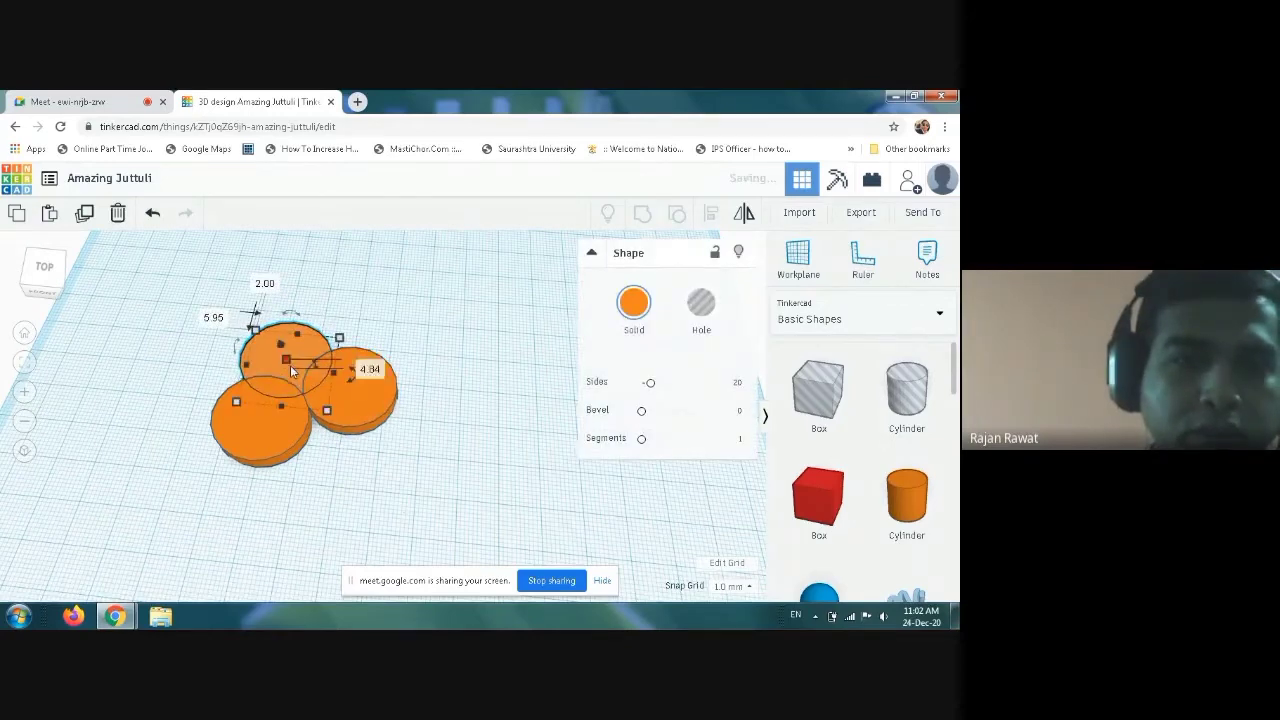
left_click(400, 506)
right_click_drag(400, 506, 414, 463)
key("ctrl+z")
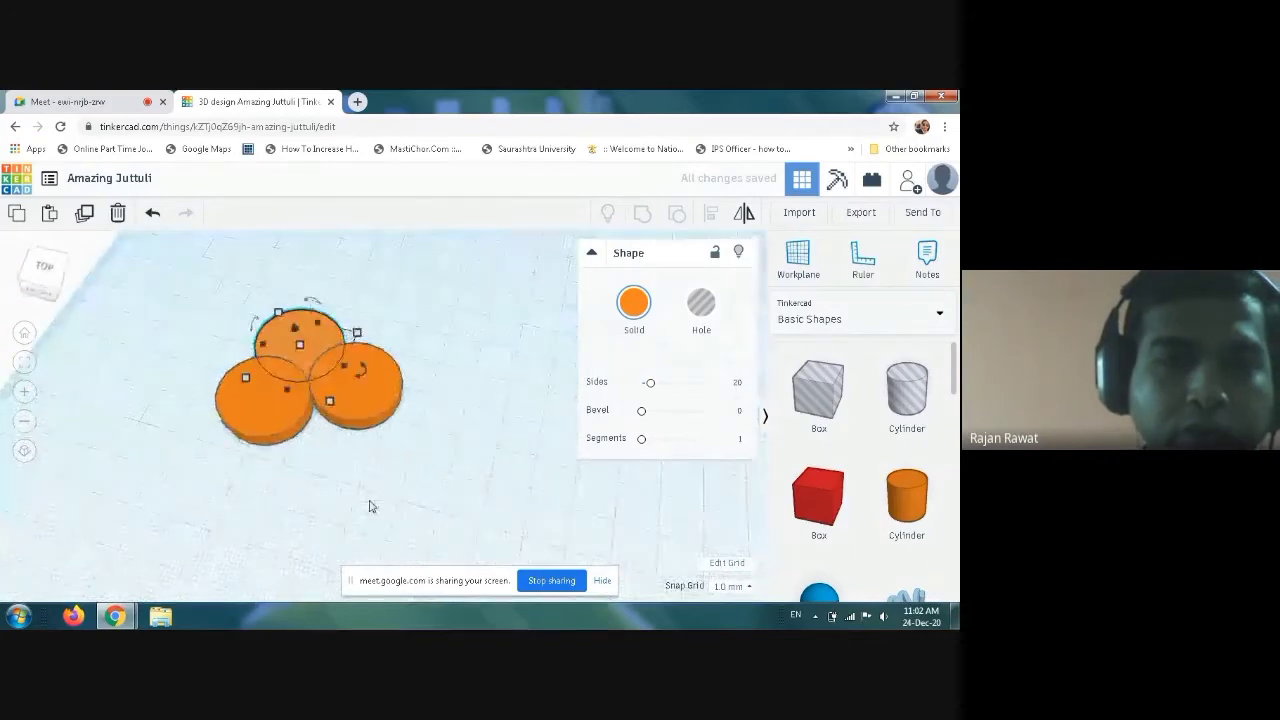
scroll(369, 506, "down", 5)
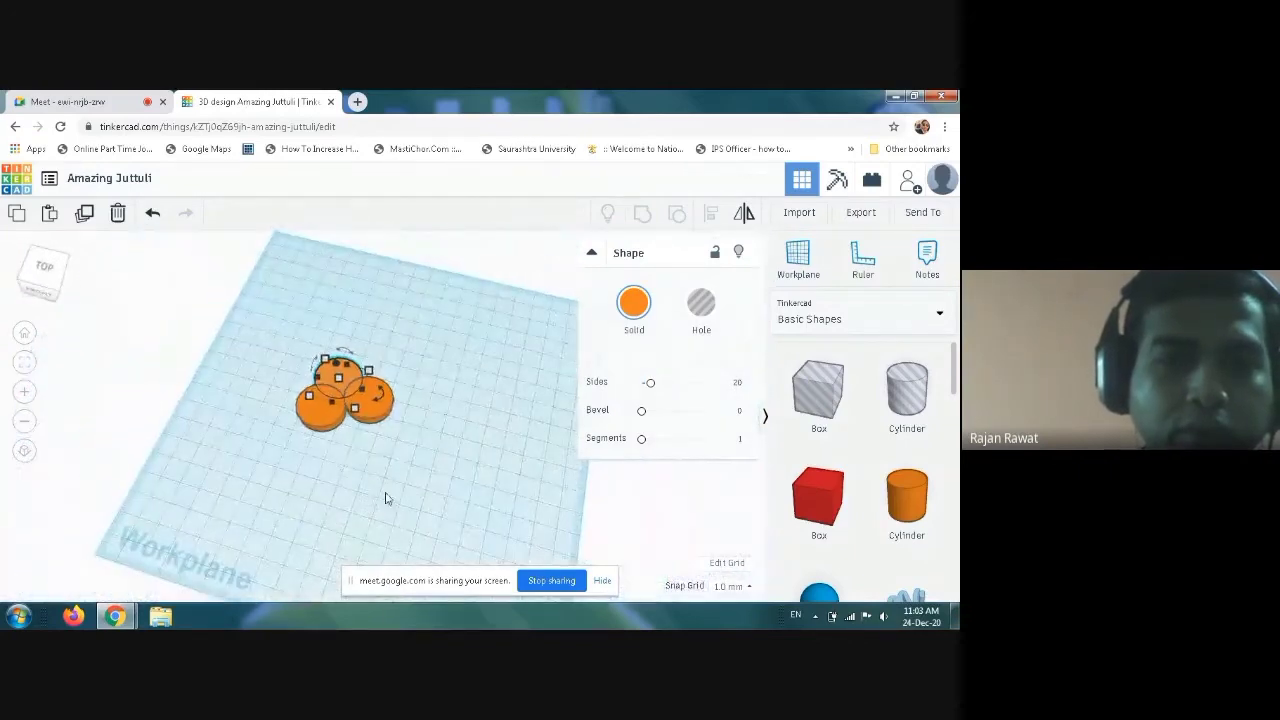
left_click(419, 495)
right_click_drag(417, 494, 440, 466)
key("ctrl+z")
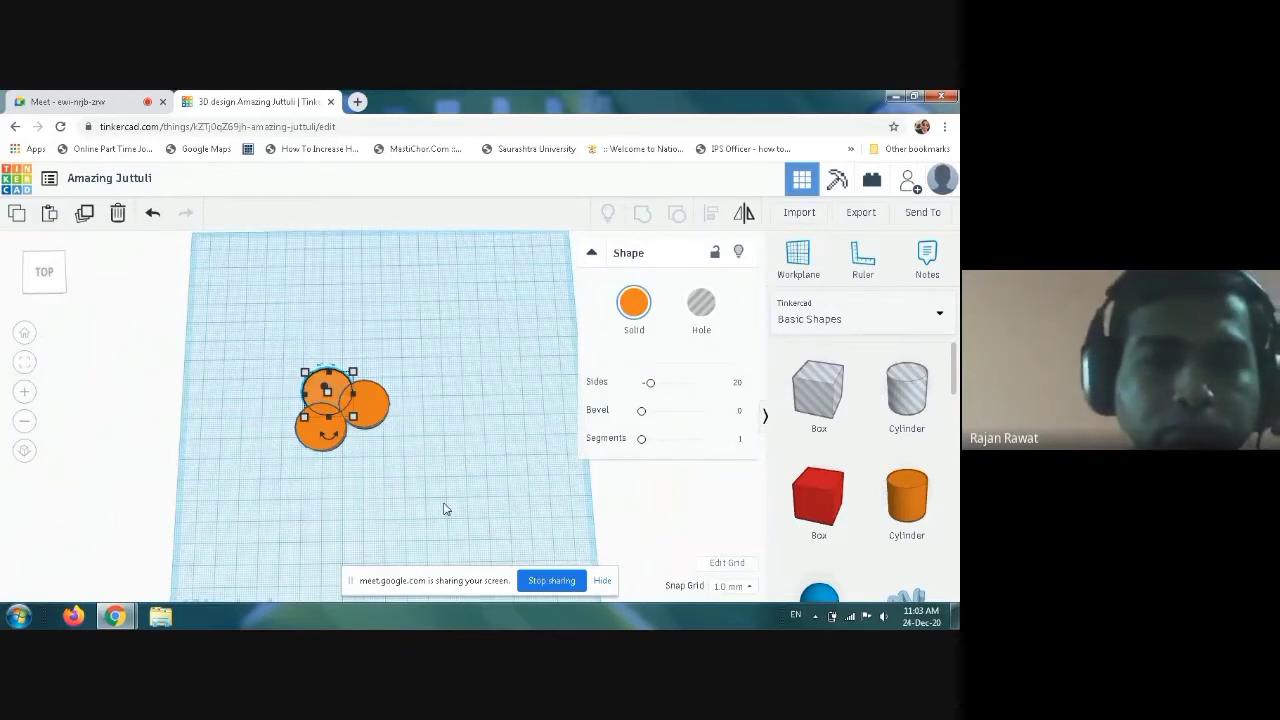
Add another solid cylinder near the three-disc cluster and shift it slightly closer
left_click(398, 474)
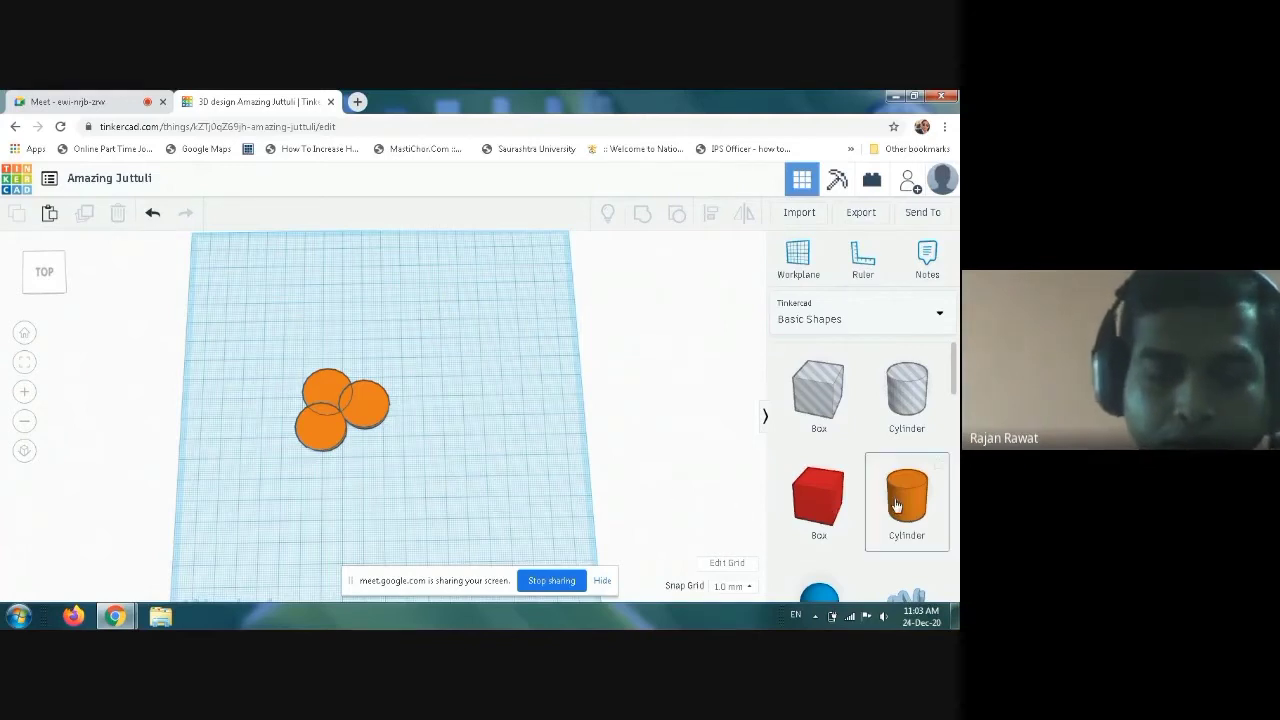
left_click_drag(897, 506, 416, 481)
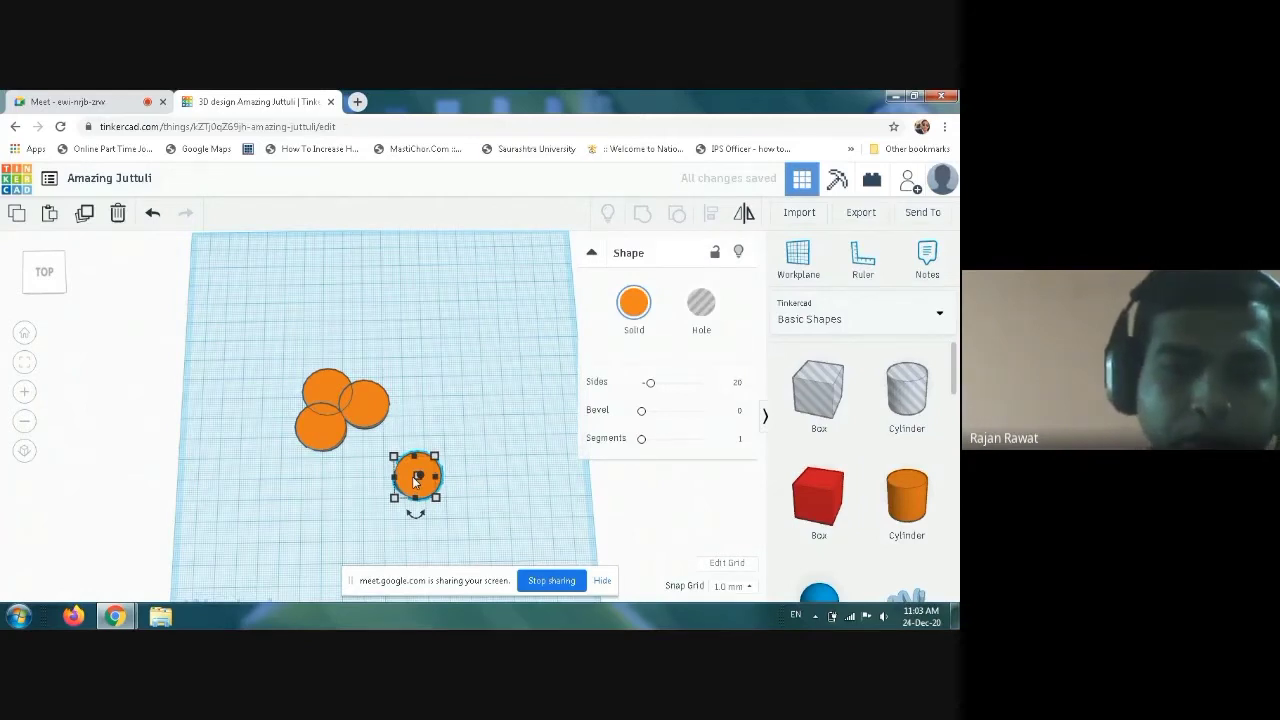
left_click_drag(416, 481, 415, 458)
right_click_drag(414, 459, 428, 419)
left_click(428, 424)
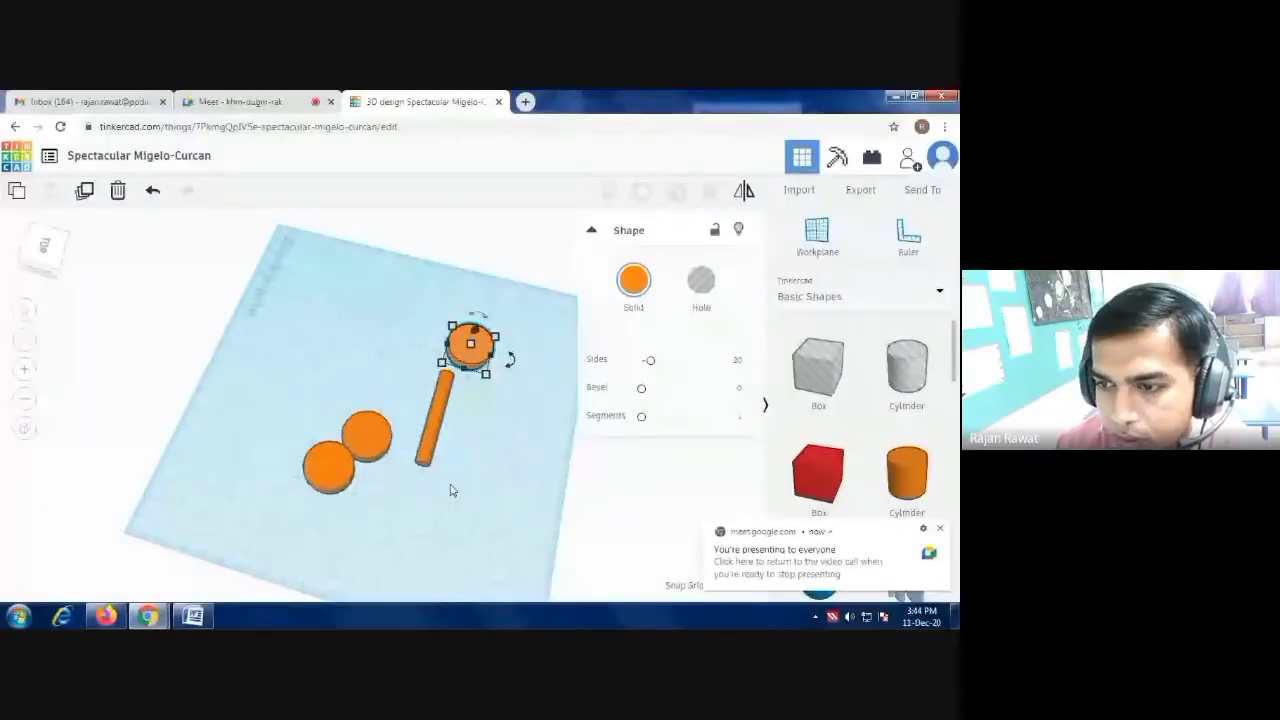
Move the first disc 7 mm away from the thin rod and gather the other two discs around the rod's end
right_click_drag(454, 488, 398, 533)
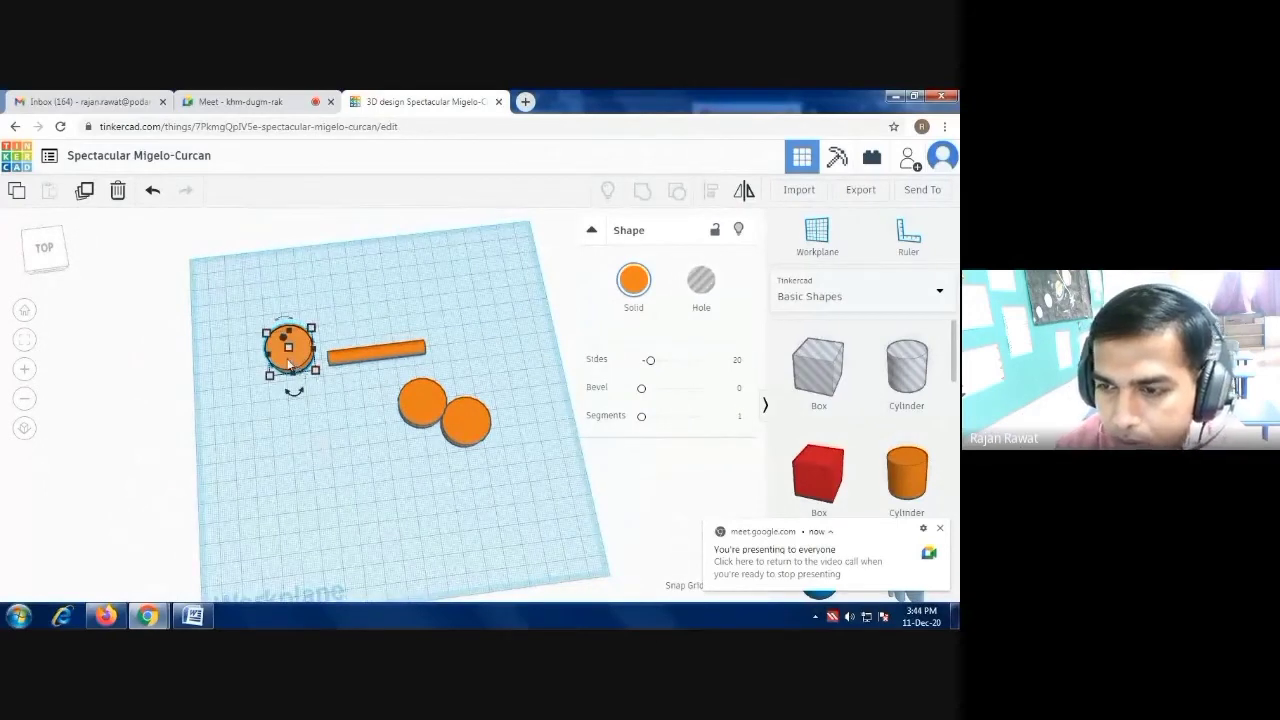
left_click_drag(291, 366, 278, 369)
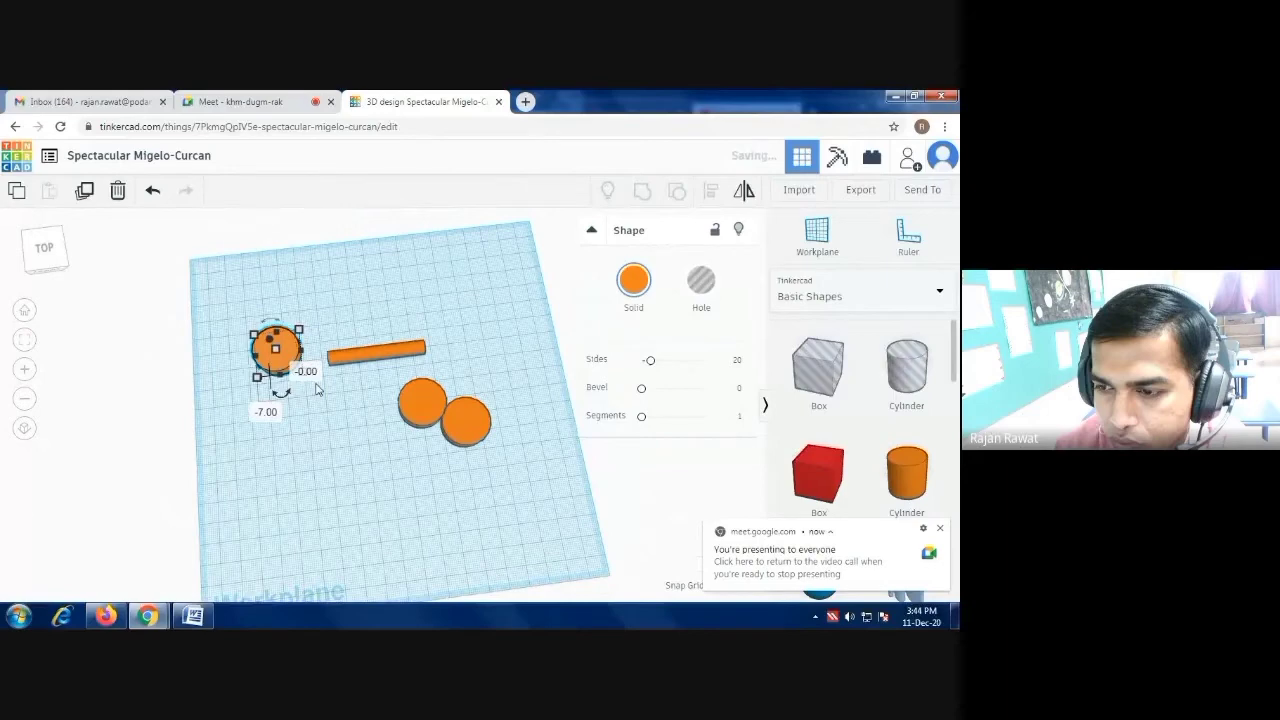
left_click_drag(419, 412, 327, 418)
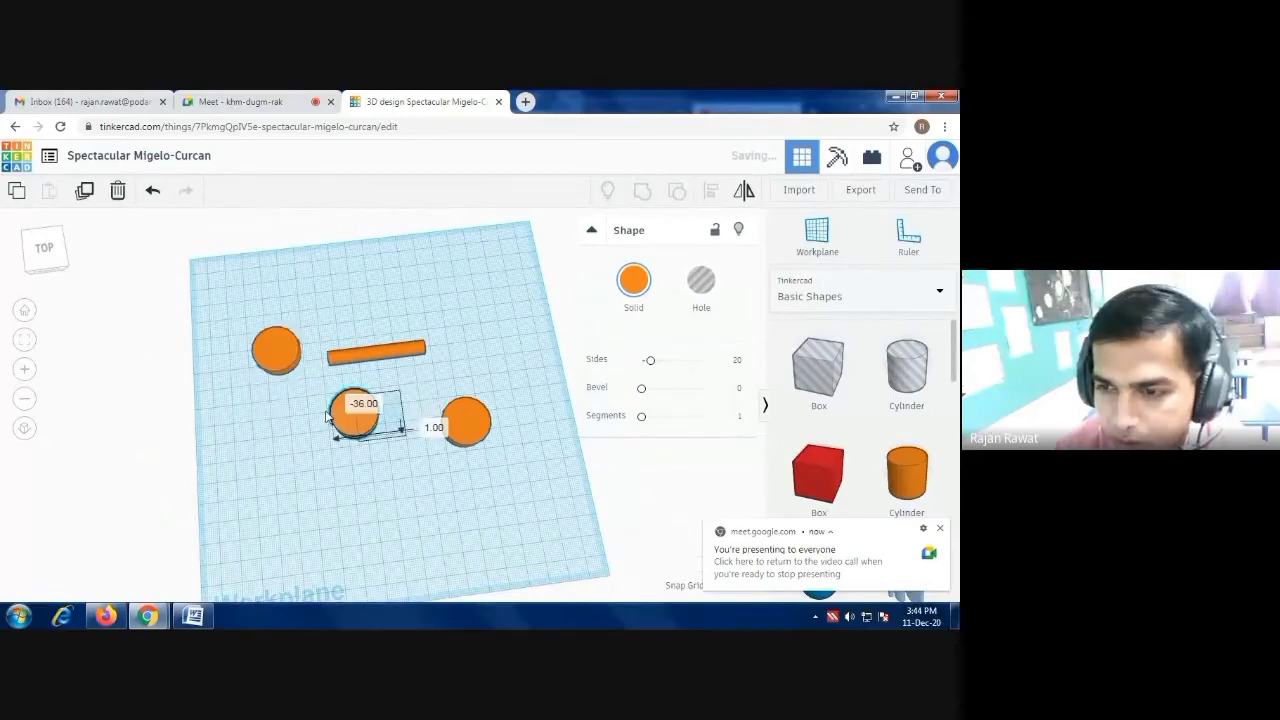
left_click_drag(327, 418, 298, 357)
left_click_drag(465, 420, 347, 376)
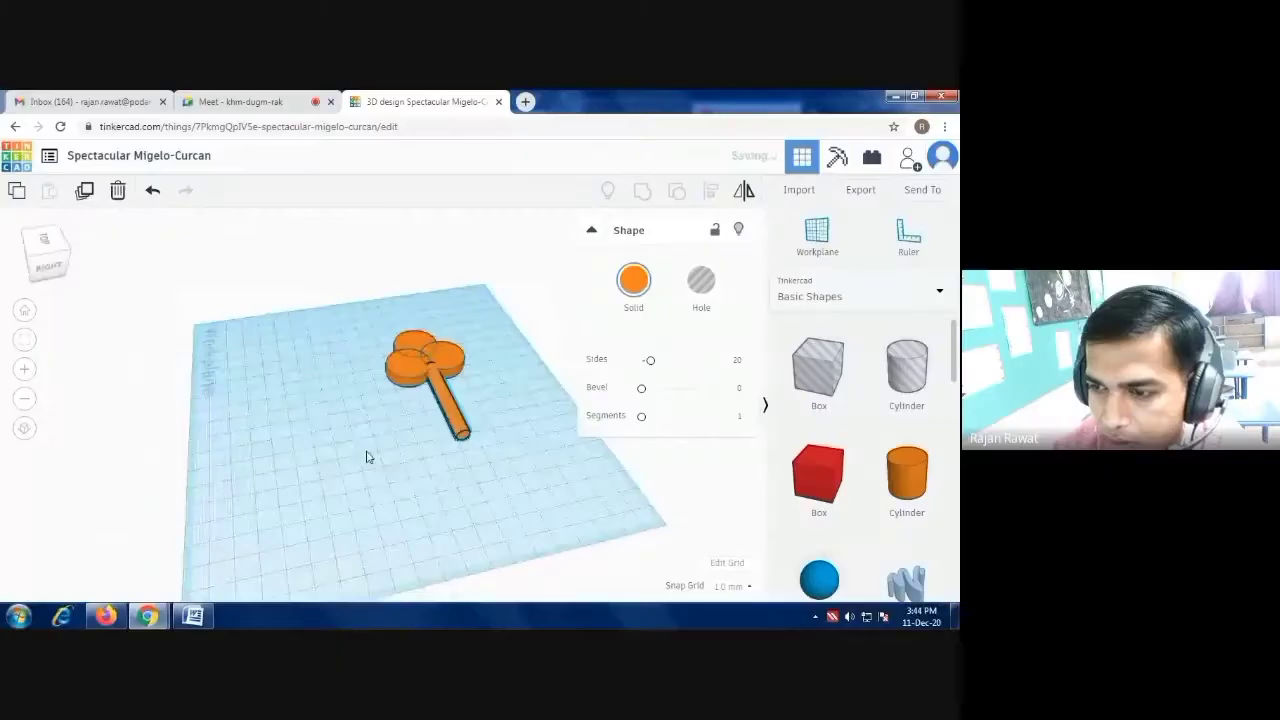
Shift the disc opposite the stem by 6 mm to form an even three-lobed clover head
right_click_drag(366, 451, 349, 509)
left_click(435, 318)
mouse_move(435, 318)
left_mouse_down()
mouse_move(449, 318)
mouse_move(430, 316)
left_mouse_up()
key("Escape")
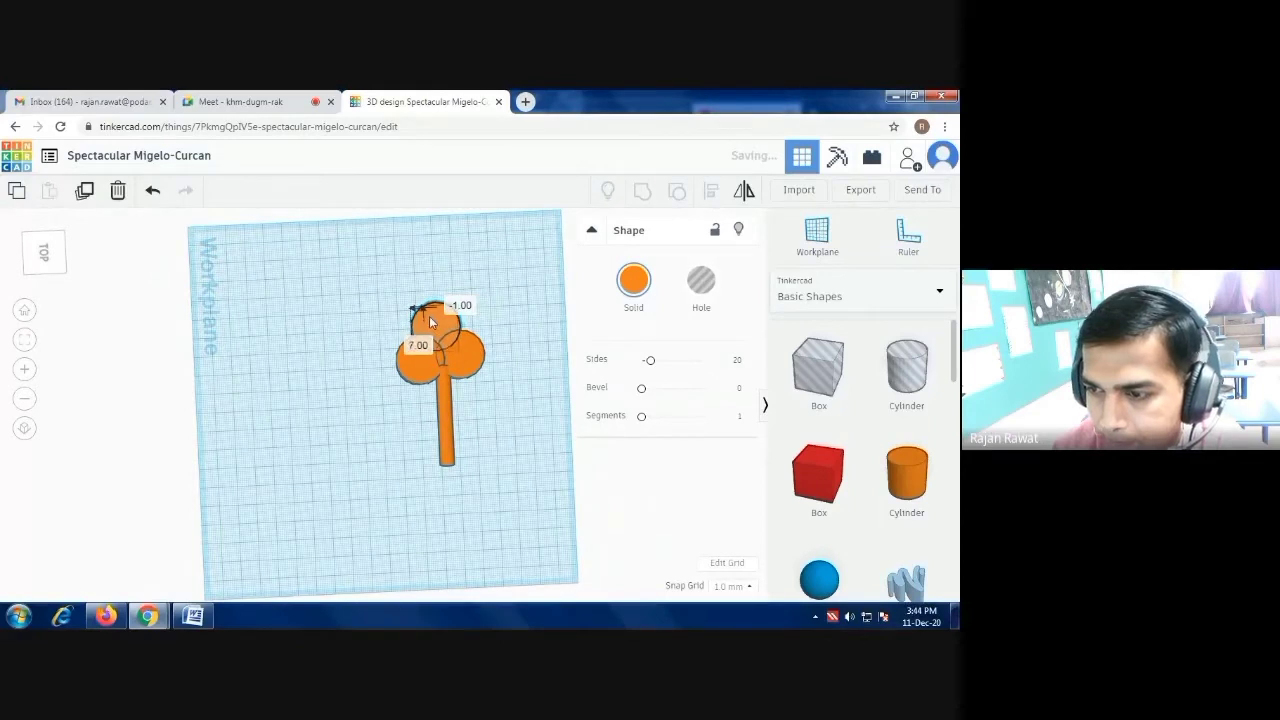
left_click_drag(431, 318, 431, 318)
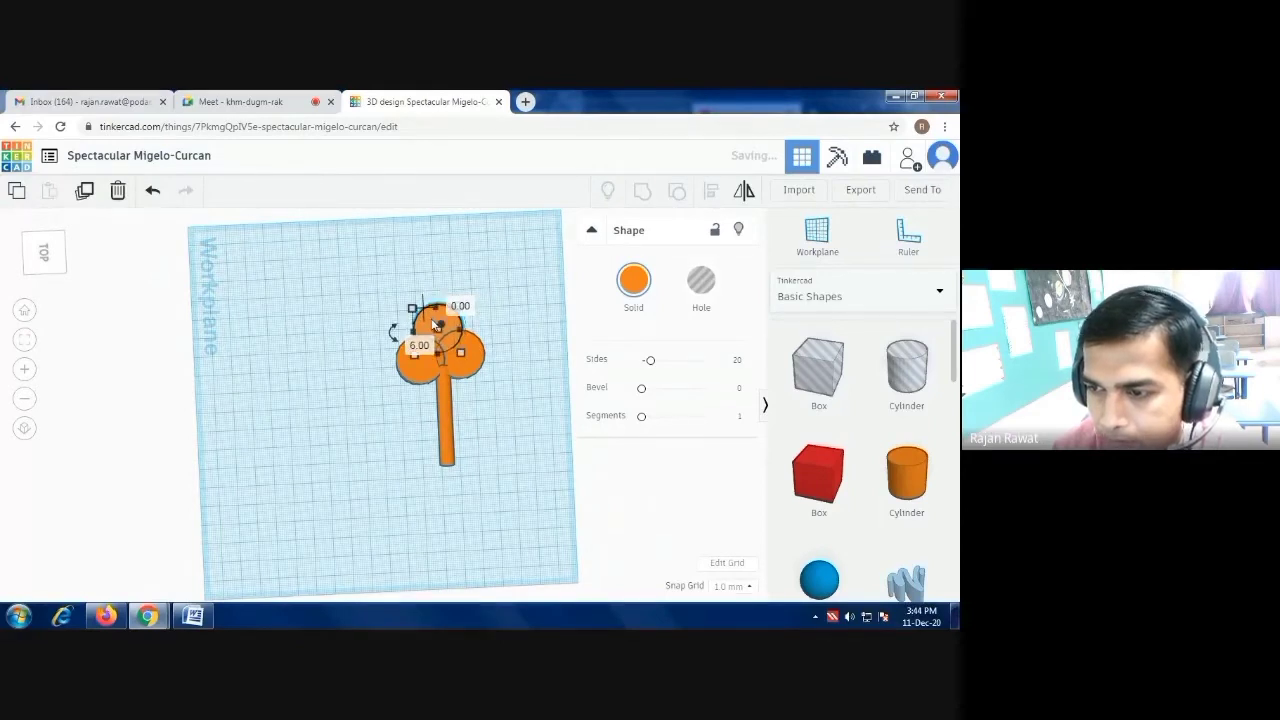
left_click(486, 501)
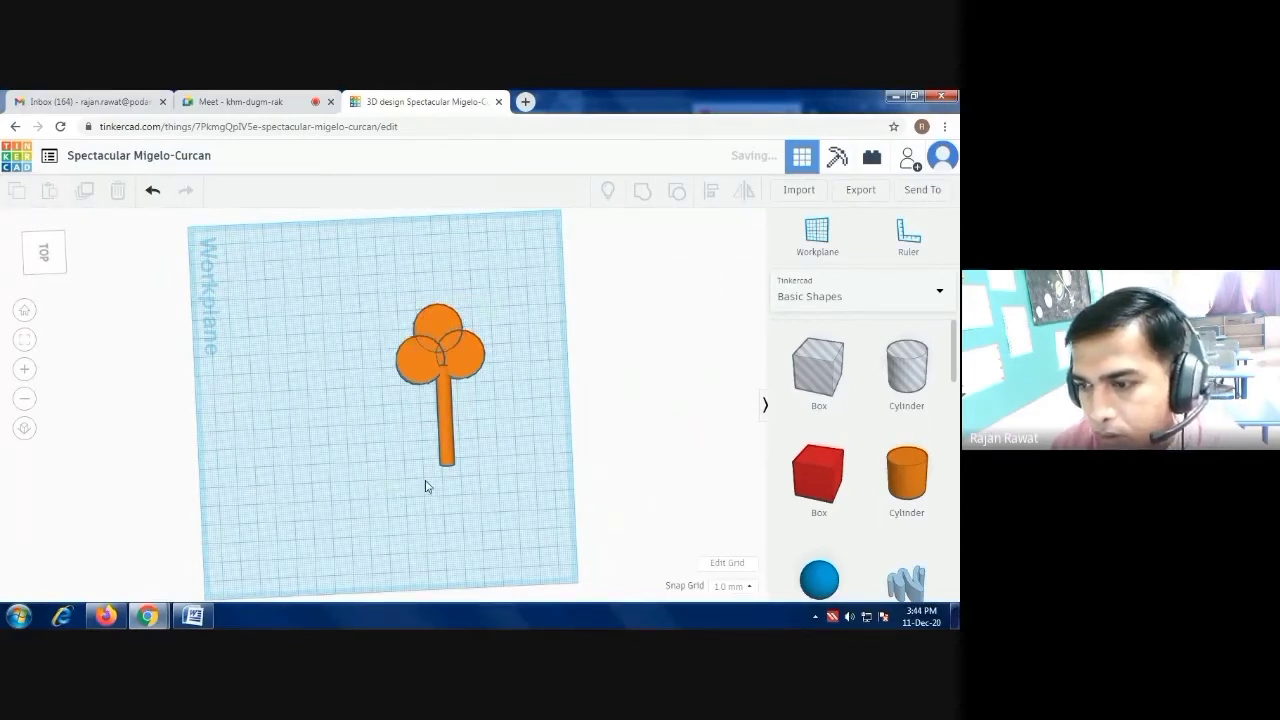
Add a new cylinder lying on its side beside the stem and rotate it -90° about the vertical axis
right_click_drag(405, 517, 420, 484)
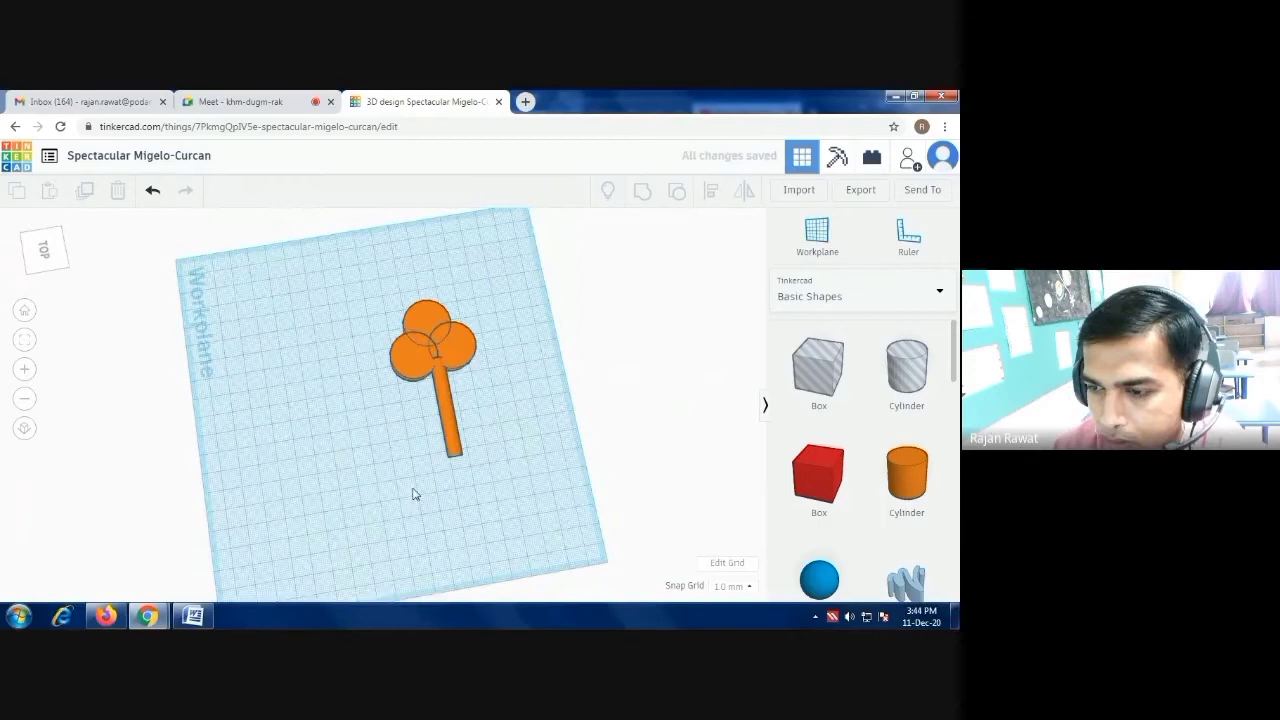
right_click_drag(415, 494, 432, 462)
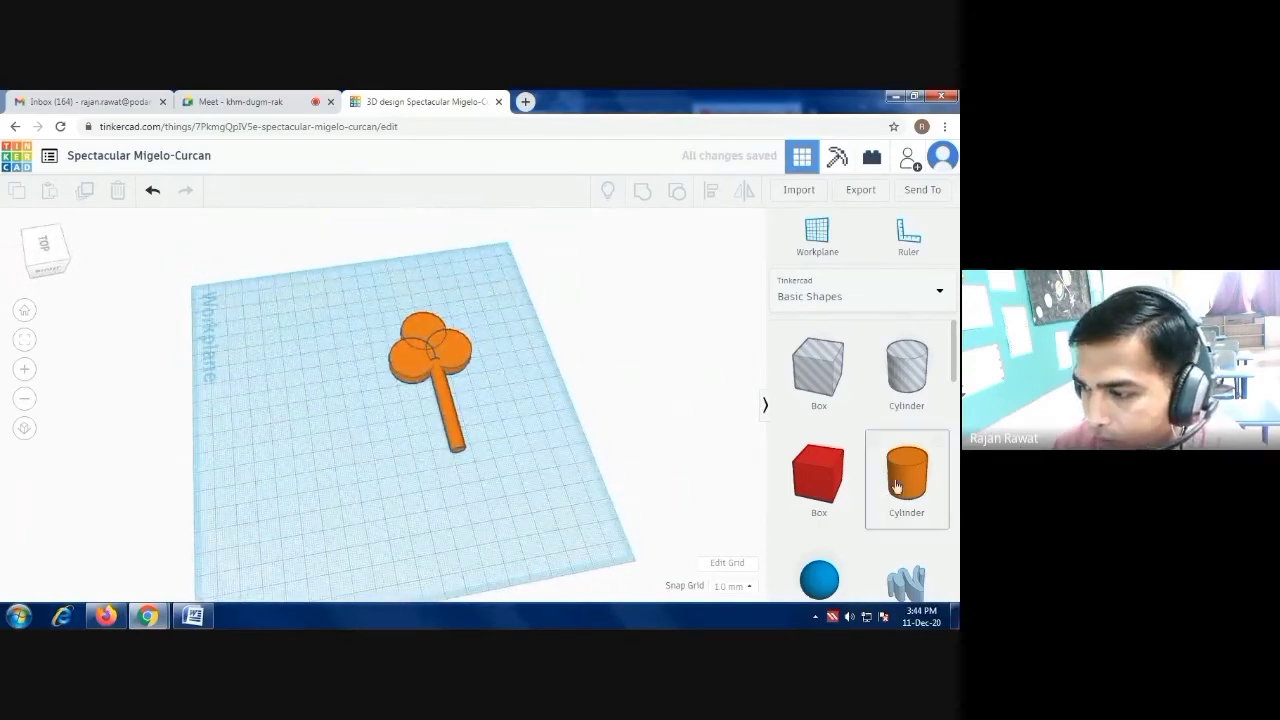
left_click_drag(906, 478, 403, 450)
right_click_drag(426, 517, 426, 466)
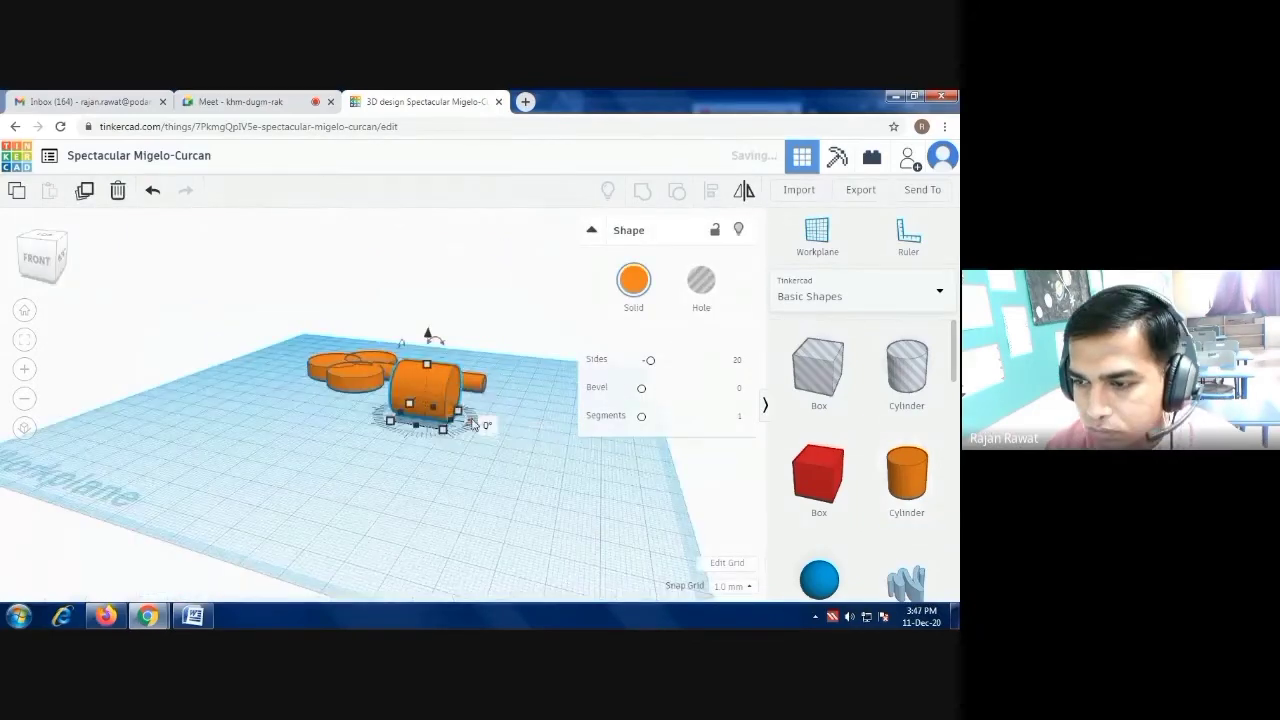
left_click_drag(428, 337, 399, 443)
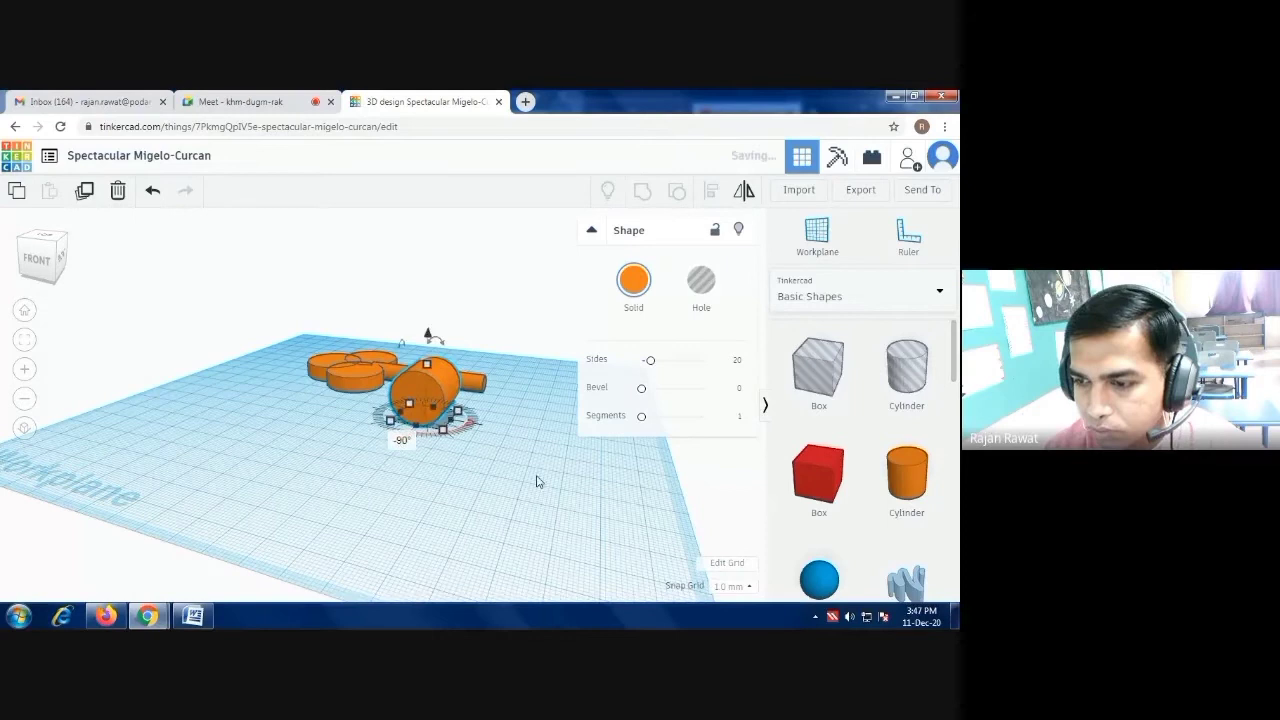
Shrink the new side-lying cylinder to a 14 by 7 mm footprint and lower its height for a small key tooth
right_click_drag(553, 492, 380, 505)
left_click(390, 420)
left_click_drag(396, 421, 370, 452)
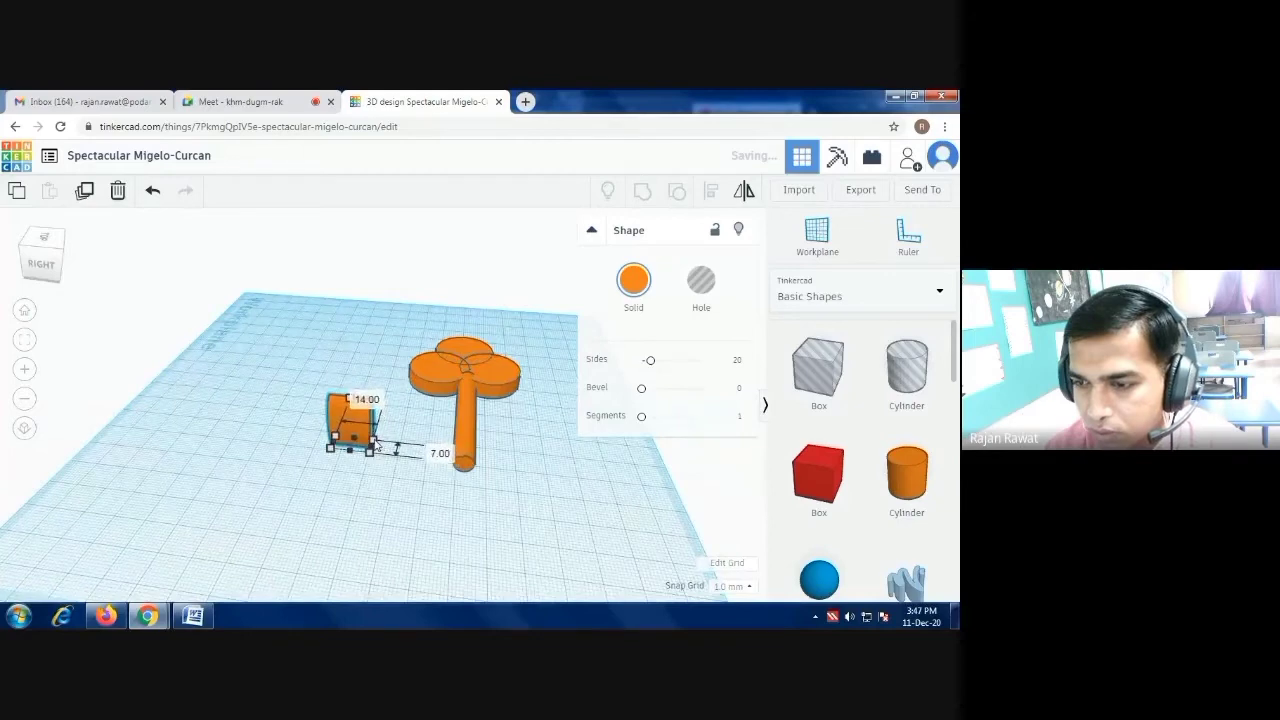
right_click_drag(374, 520, 428, 445)
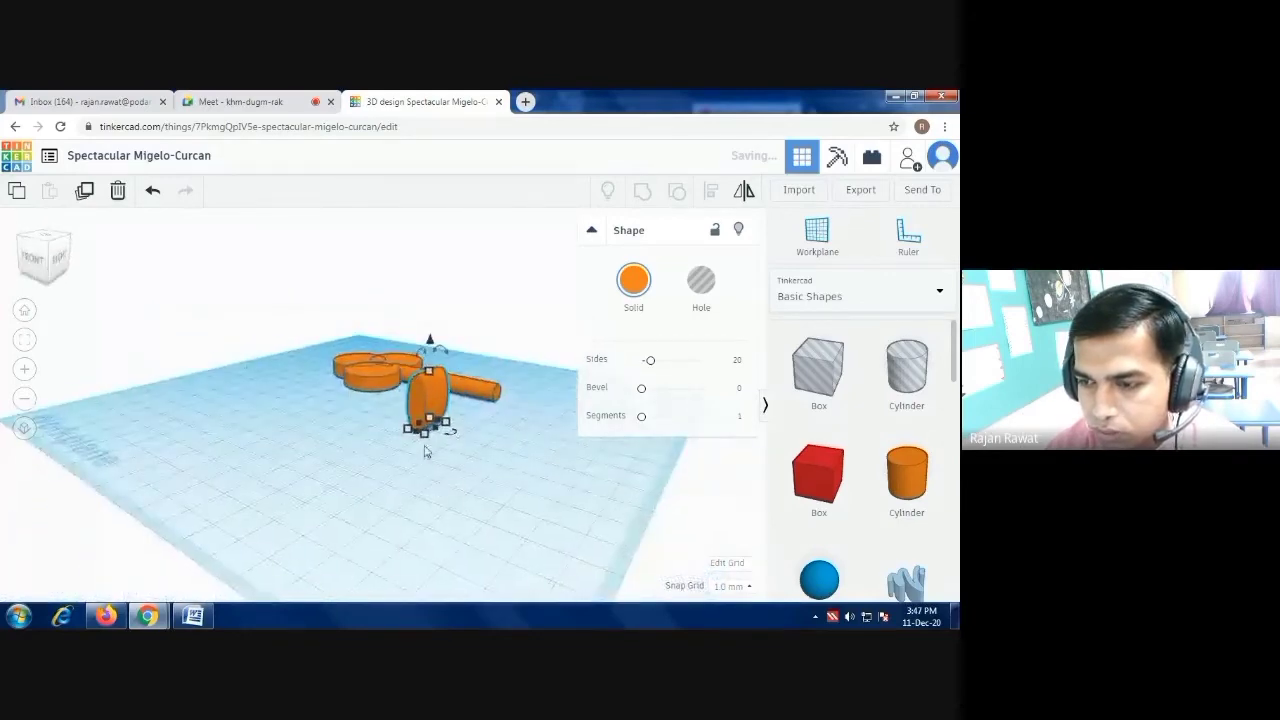
left_click_drag(432, 378, 430, 405)
Move the small cylinder against the side of the stem near its free end to form the key's tooth
right_click_drag(601, 519, 460, 571)
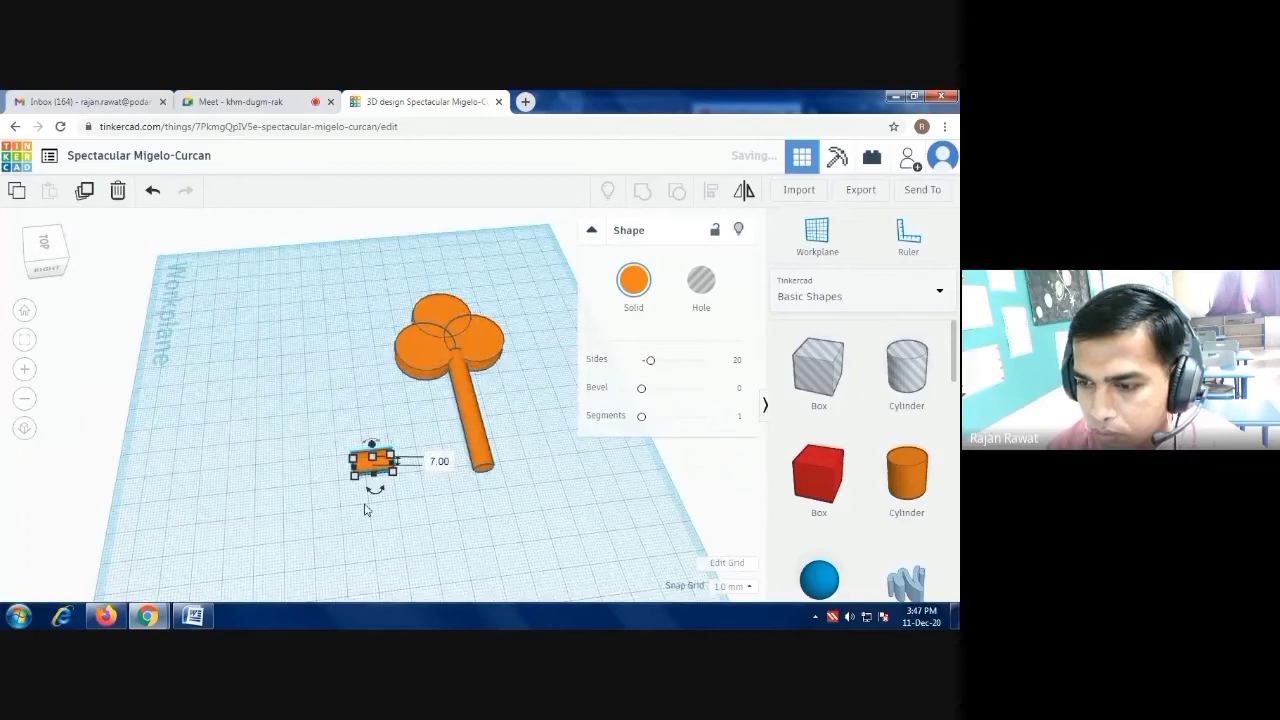
right_click_drag(369, 509, 366, 474)
left_click_drag(365, 470, 462, 460)
right_click_drag(517, 514, 469, 540)
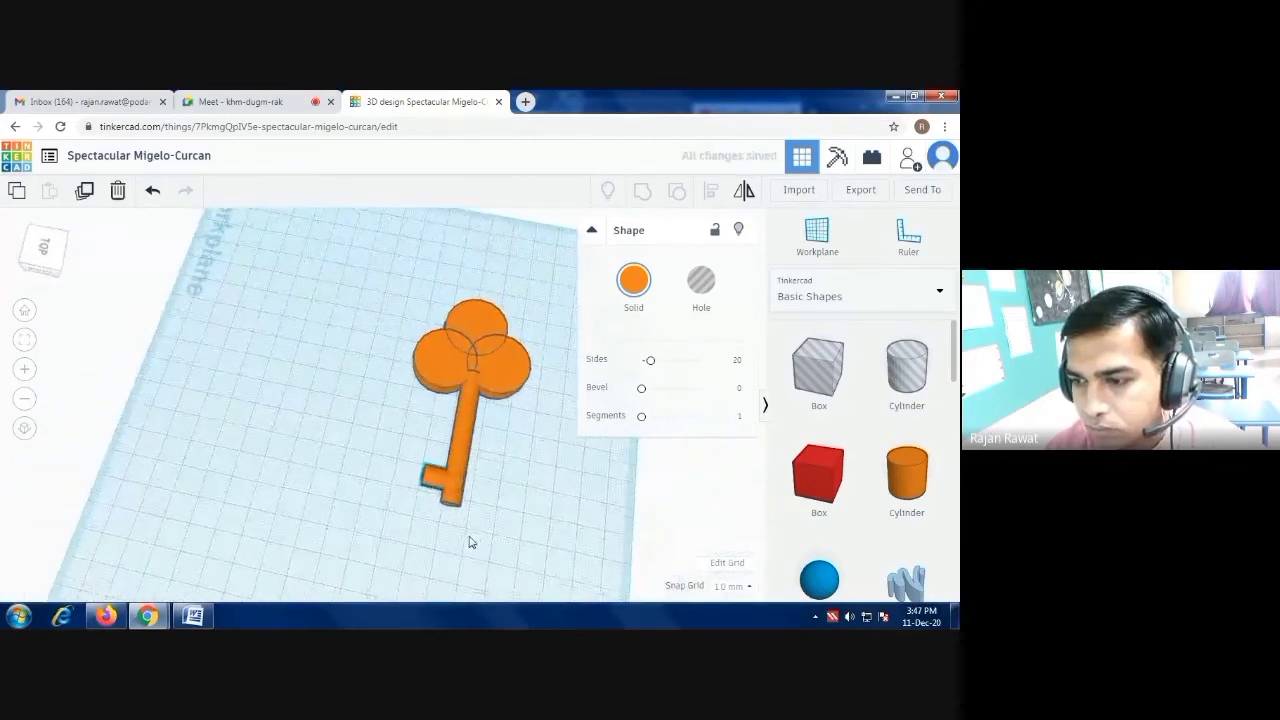
Select the three clover discs together with the stem, leaving out the small tooth, and lock them against editing
left_click(484, 322, "shift")
left_click(432, 358, "shift")
left_click(505, 366, "shift")
left_click(440, 478, "shift")
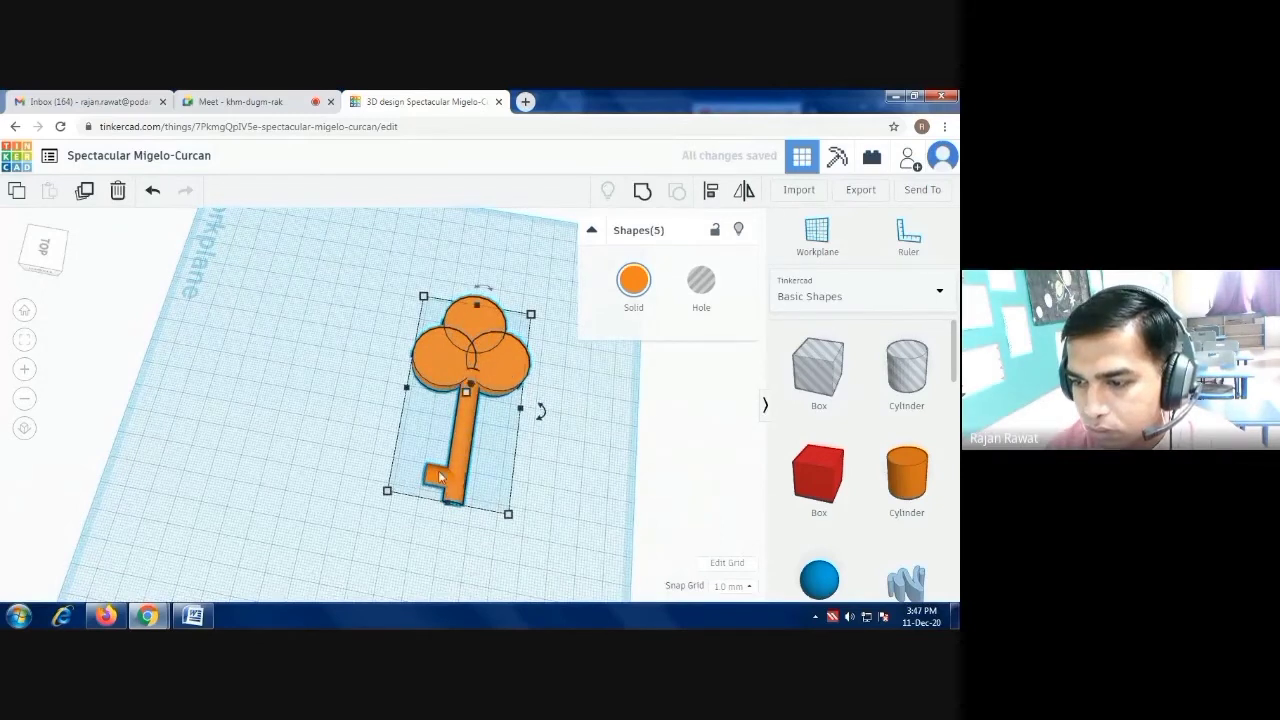
left_click(437, 480, "shift")
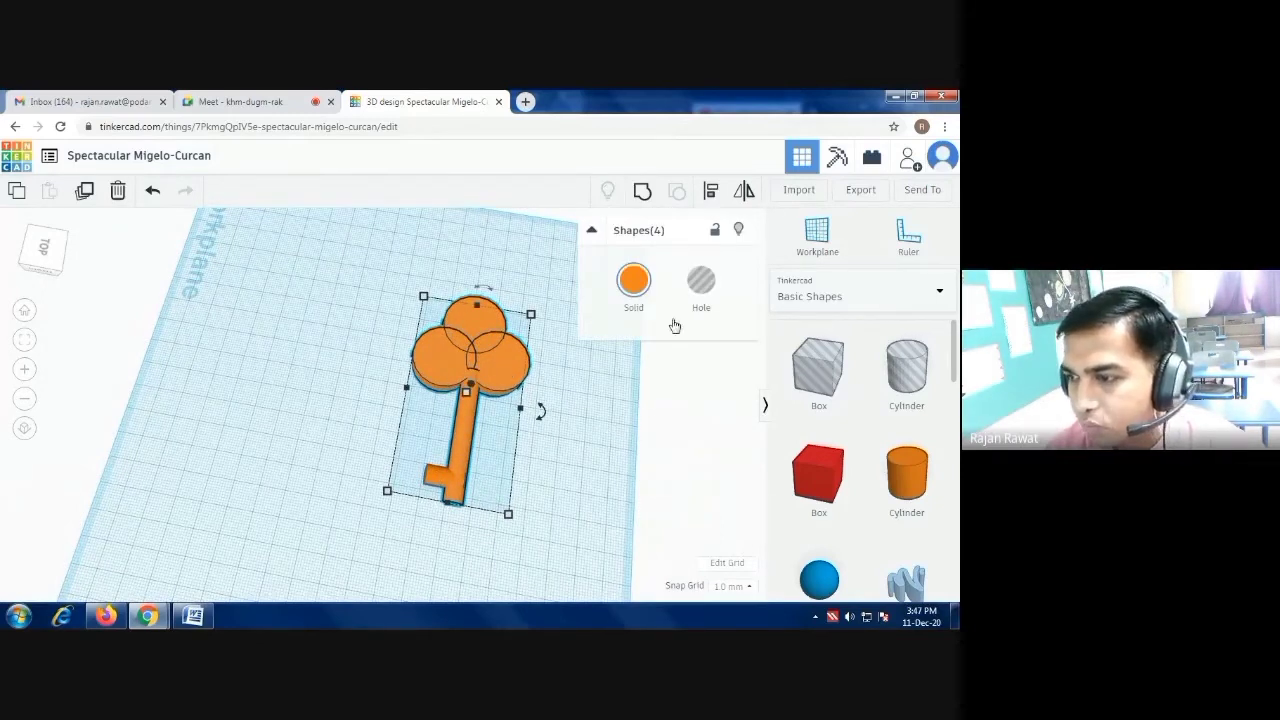
left_click(714, 230)
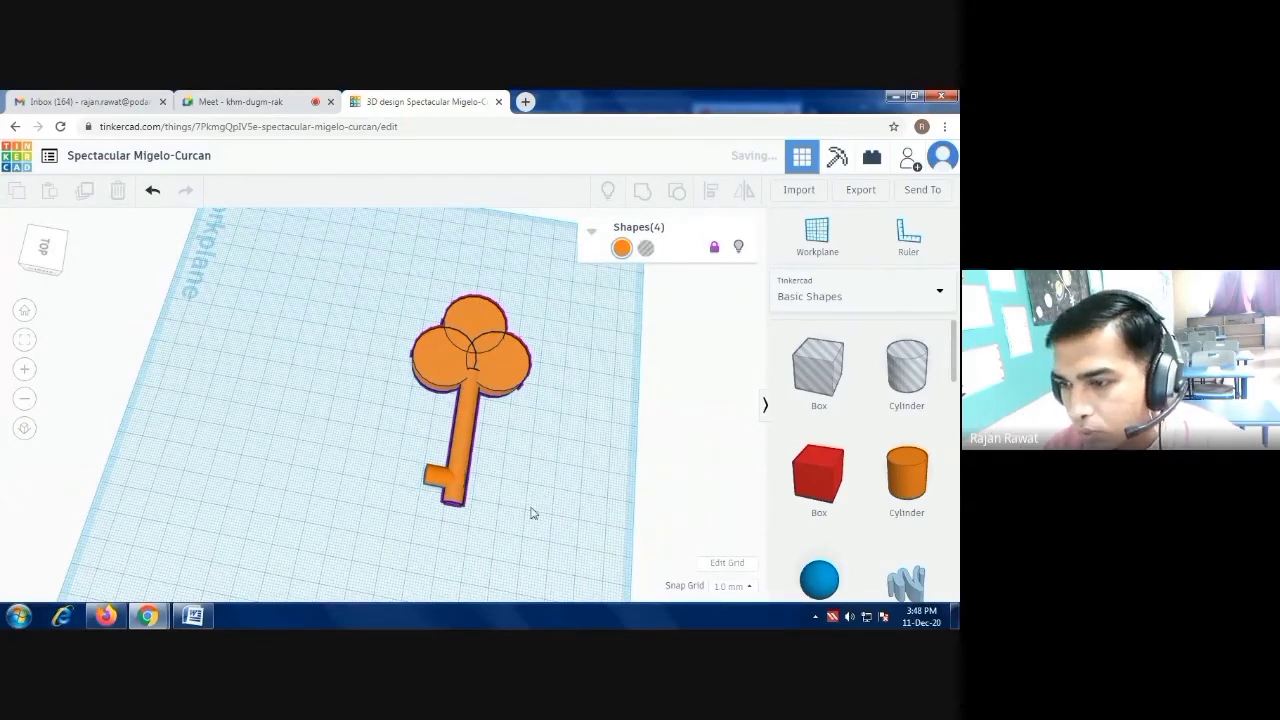
Add the small tooth cylinder to the selection and lock it along with the discs and stem
right_click_drag(532, 513, 556, 522)
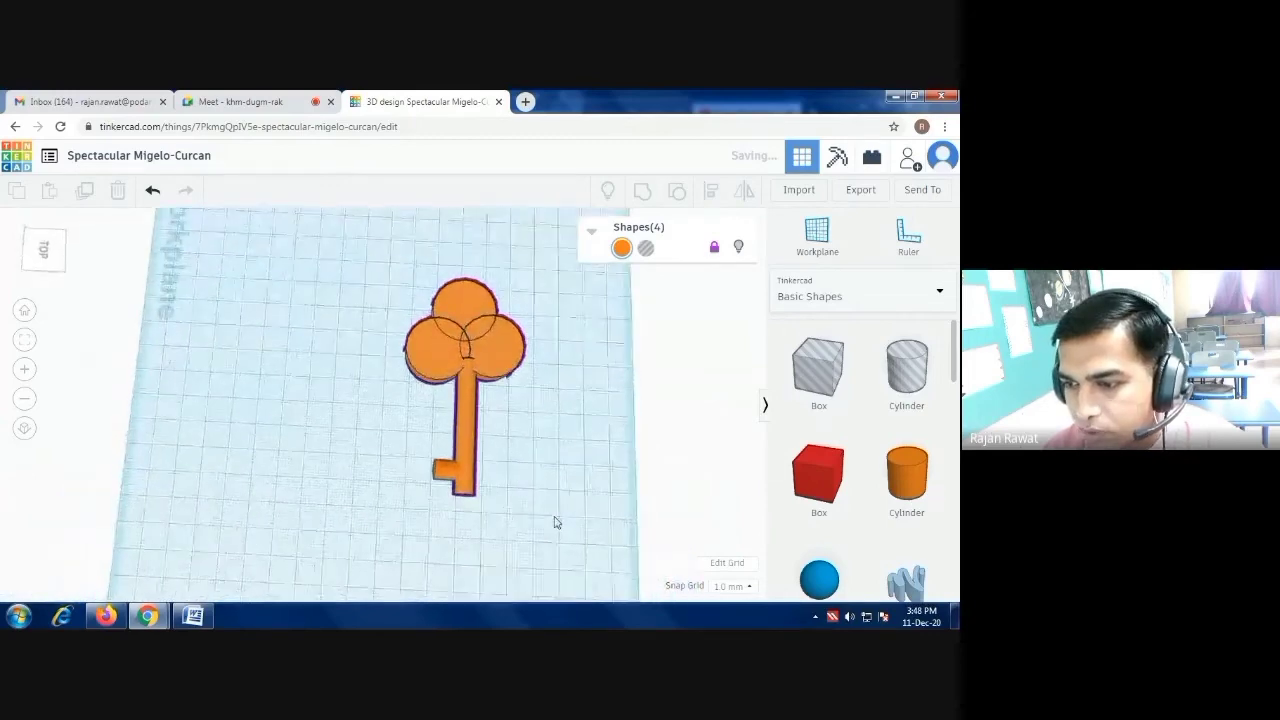
mouse_move(349, 500)
right_mouse_down()
mouse_move(377, 509)
mouse_move(362, 502)
right_mouse_up()
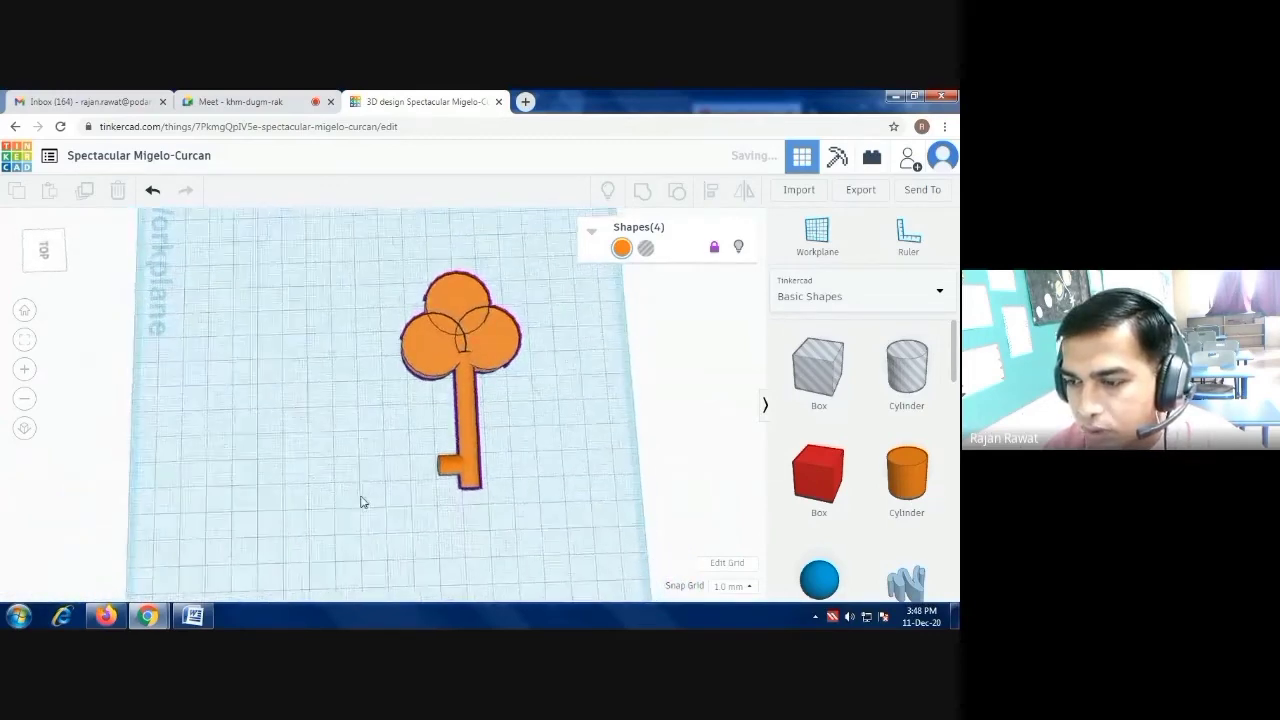
mouse_move(520, 550)
right_mouse_down()
mouse_move(517, 483)
mouse_move(474, 463)
mouse_move(486, 506)
mouse_move(509, 515)
mouse_move(505, 538)
right_mouse_up()
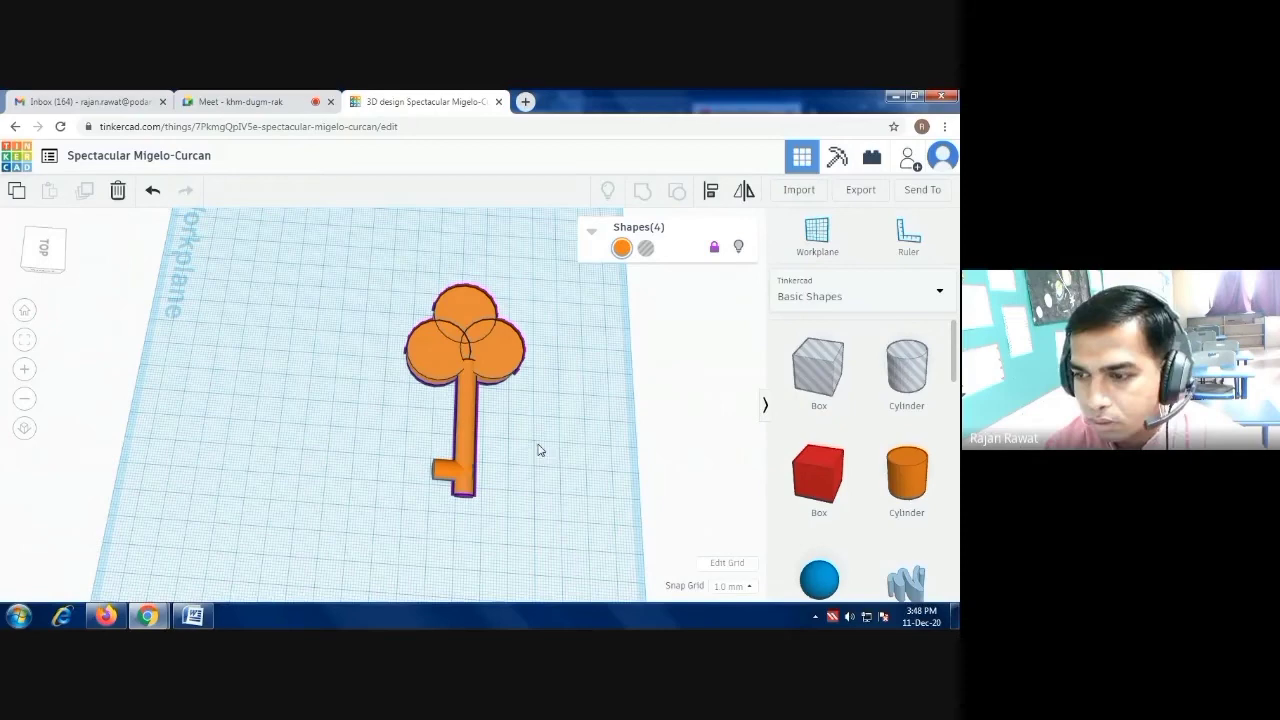
key("ctrl+d")
right_click_drag(489, 543, 511, 534)
right_click_drag(526, 483, 528, 508)
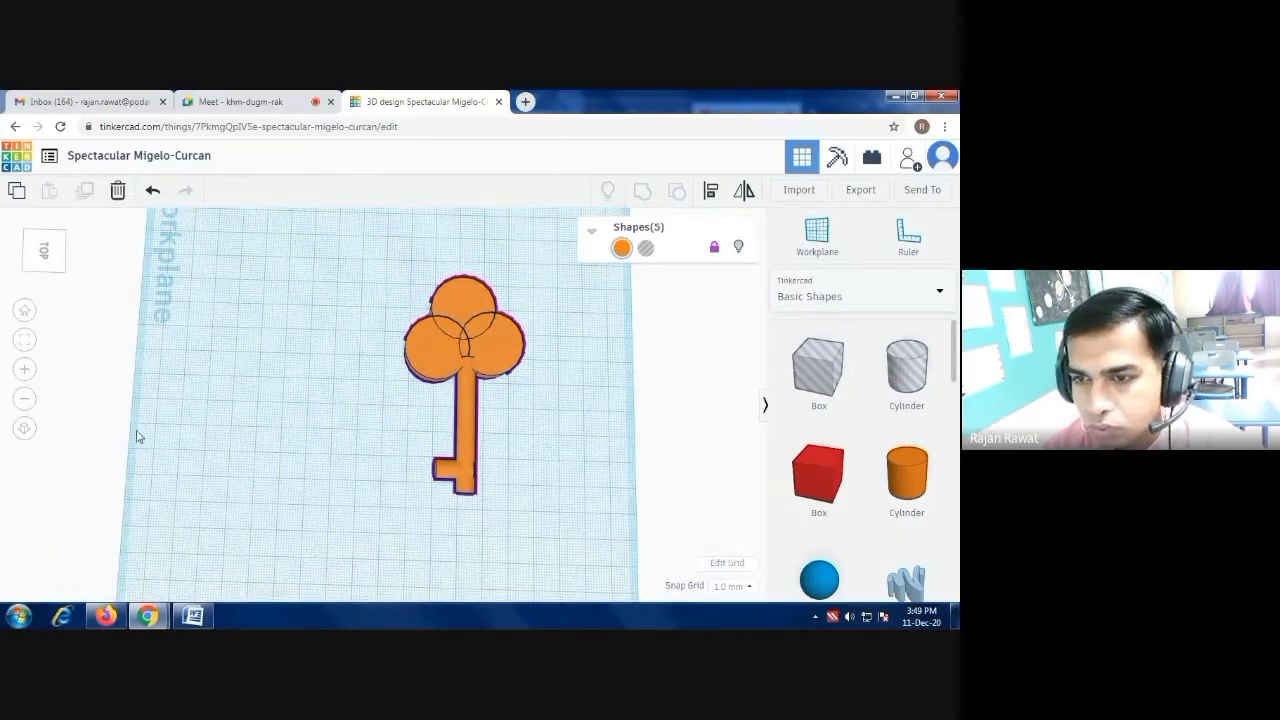
right_click_drag(138, 436, 320, 424)
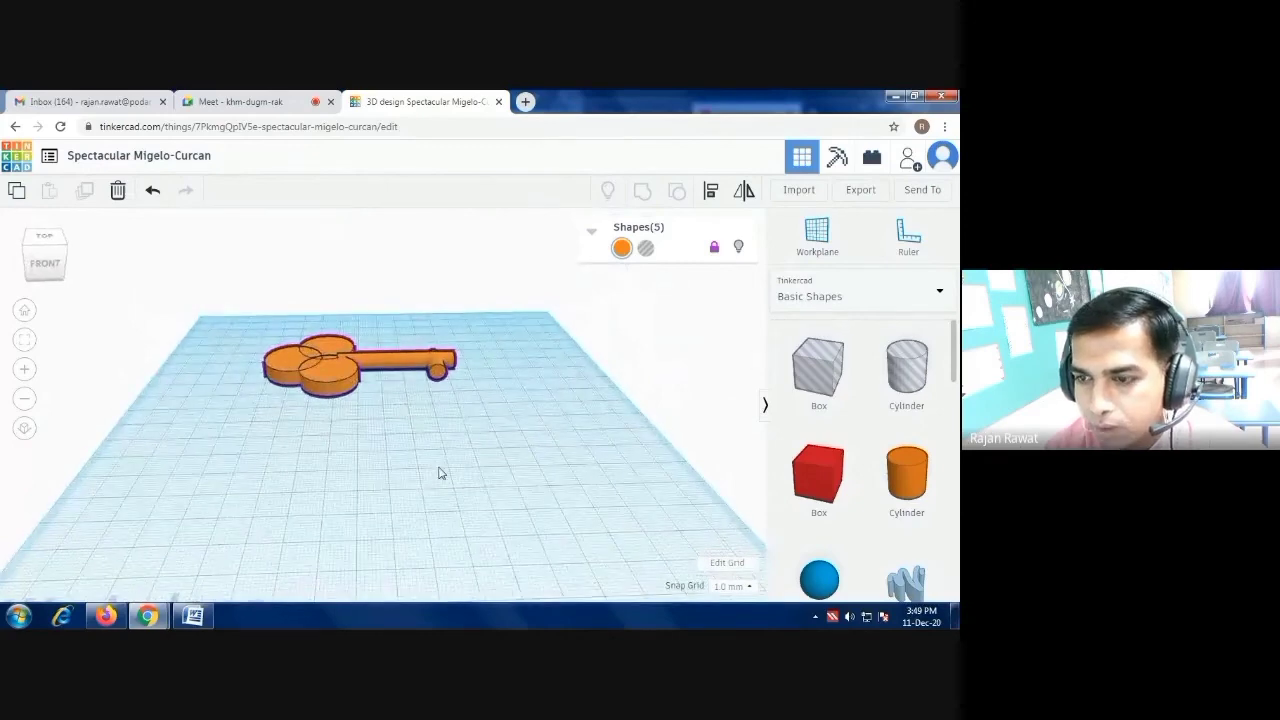
right_click_drag(438, 473, 464, 551)
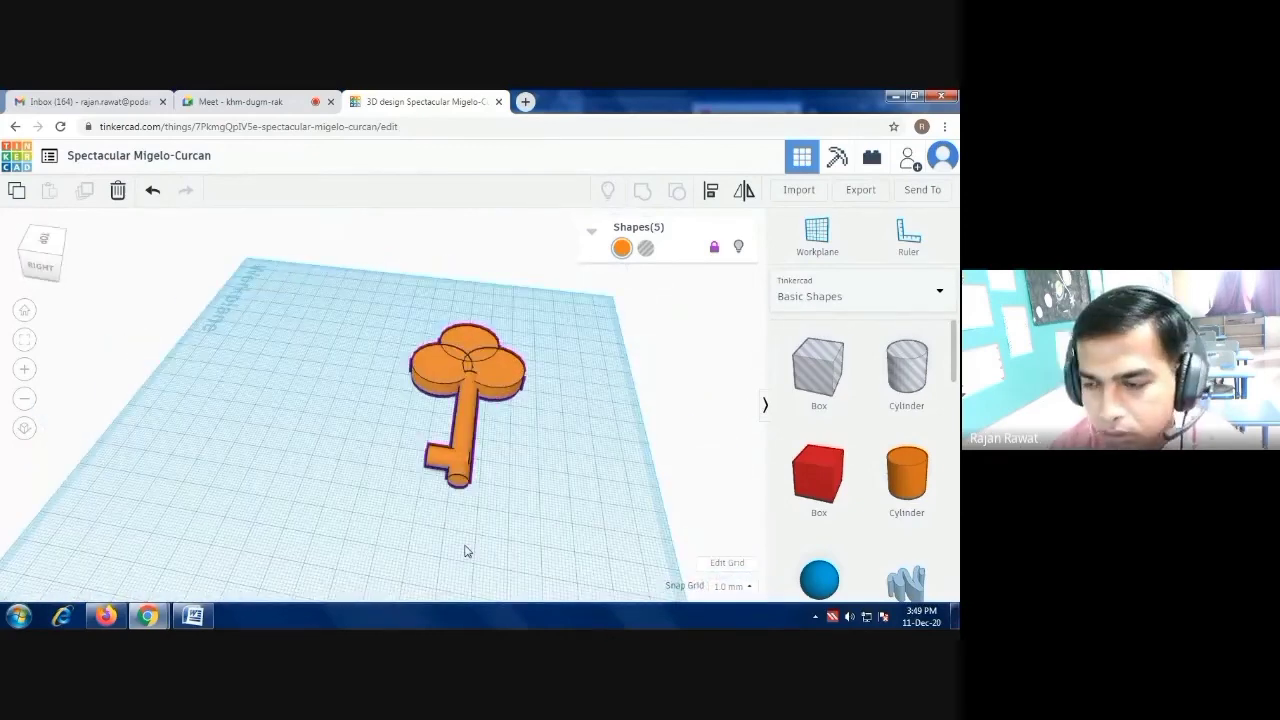
right_click_drag(543, 503, 554, 531)
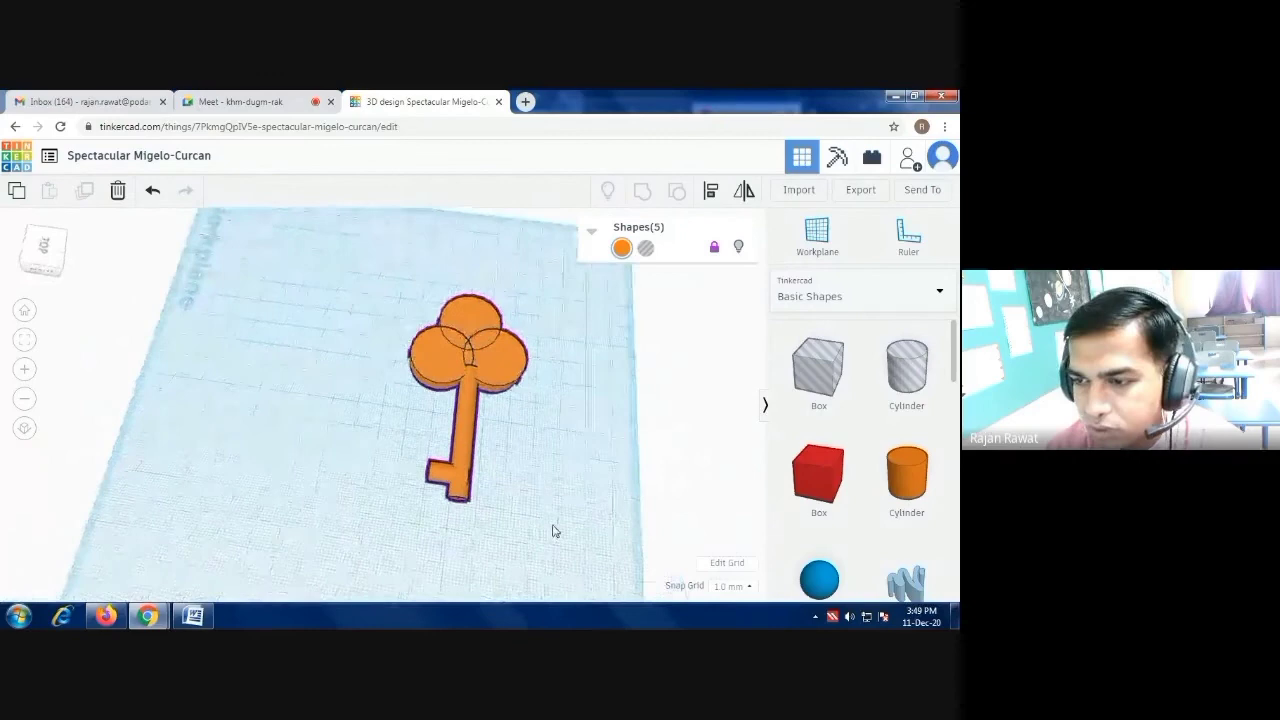